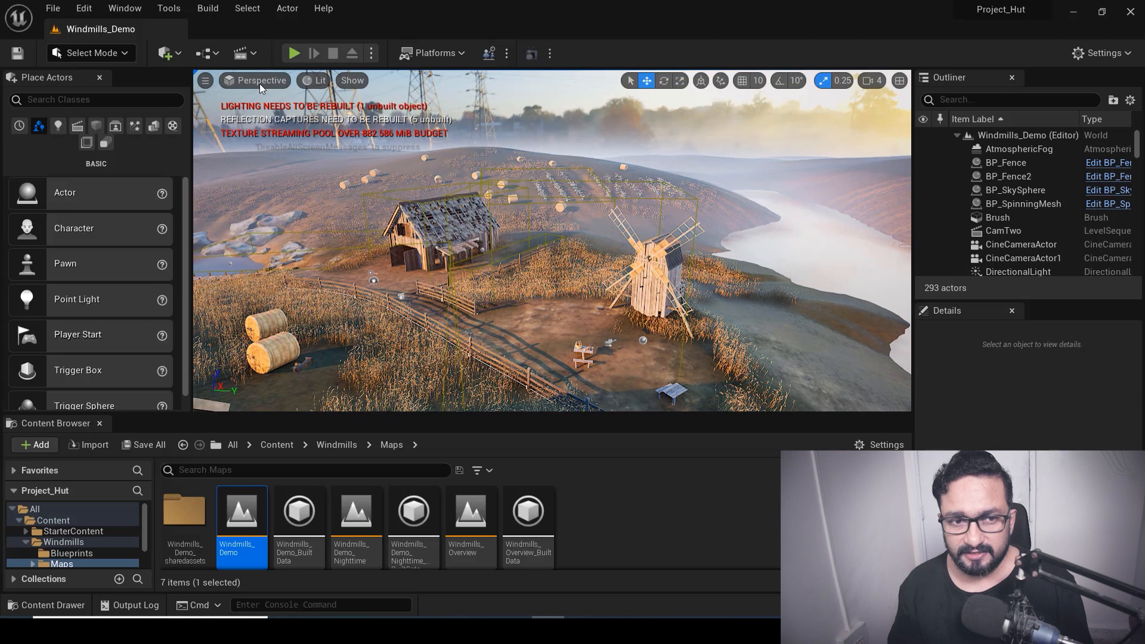
# Pilot the viewport through CineCameraActor1
pyautogui.click(260, 85)
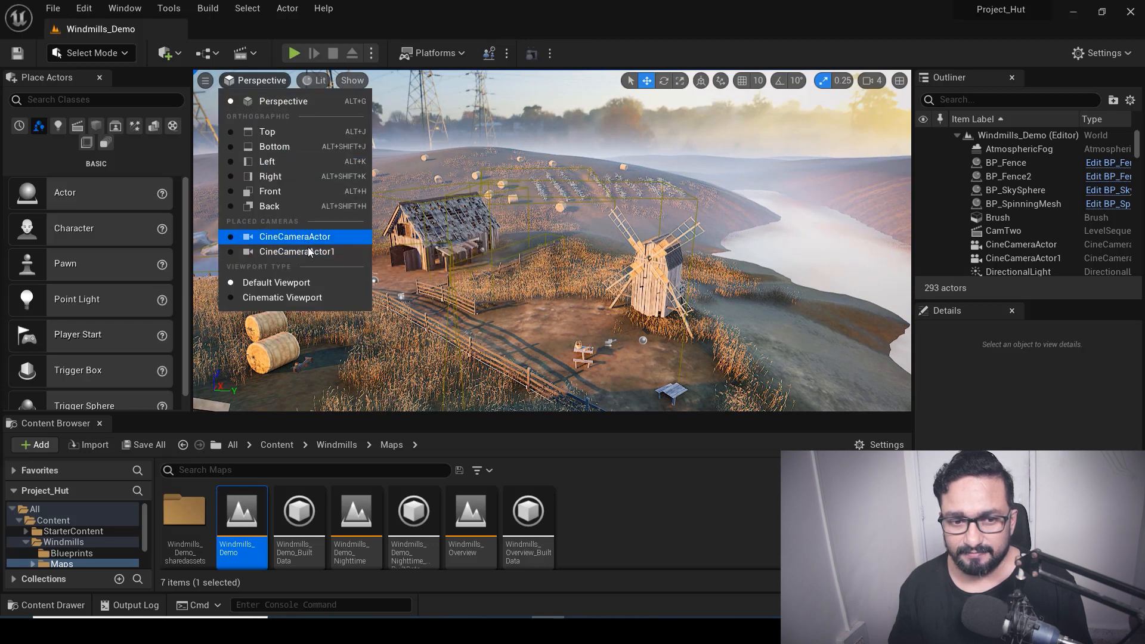
pyautogui.click(308, 251)
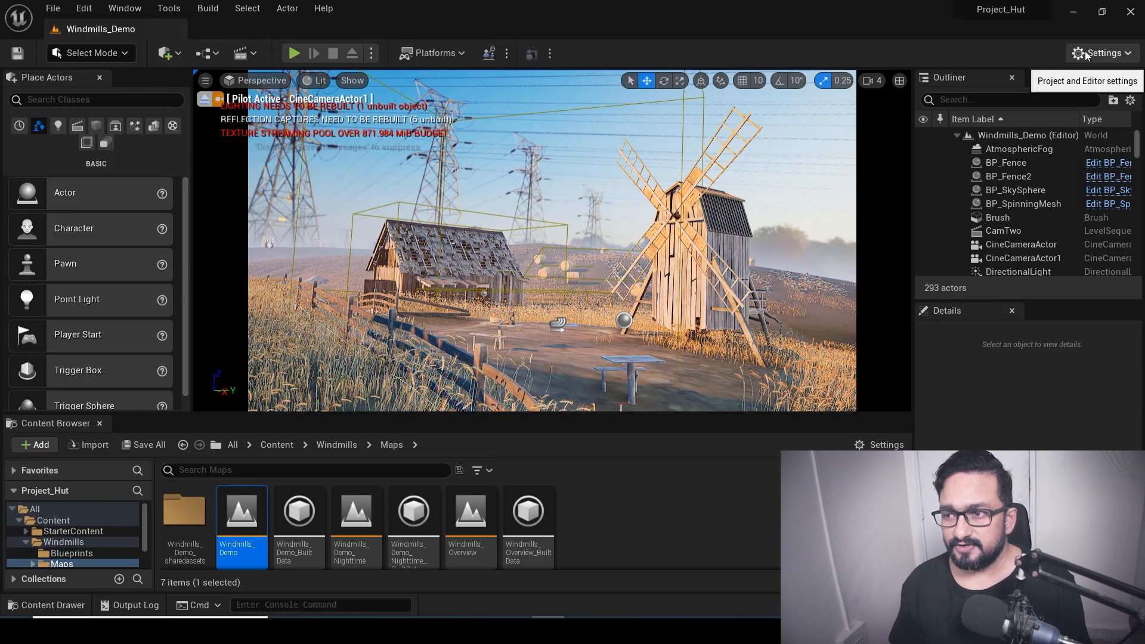
# Open the Plugins window, review the plugins in the Rendering category, and close it
pyautogui.click(1127, 56)
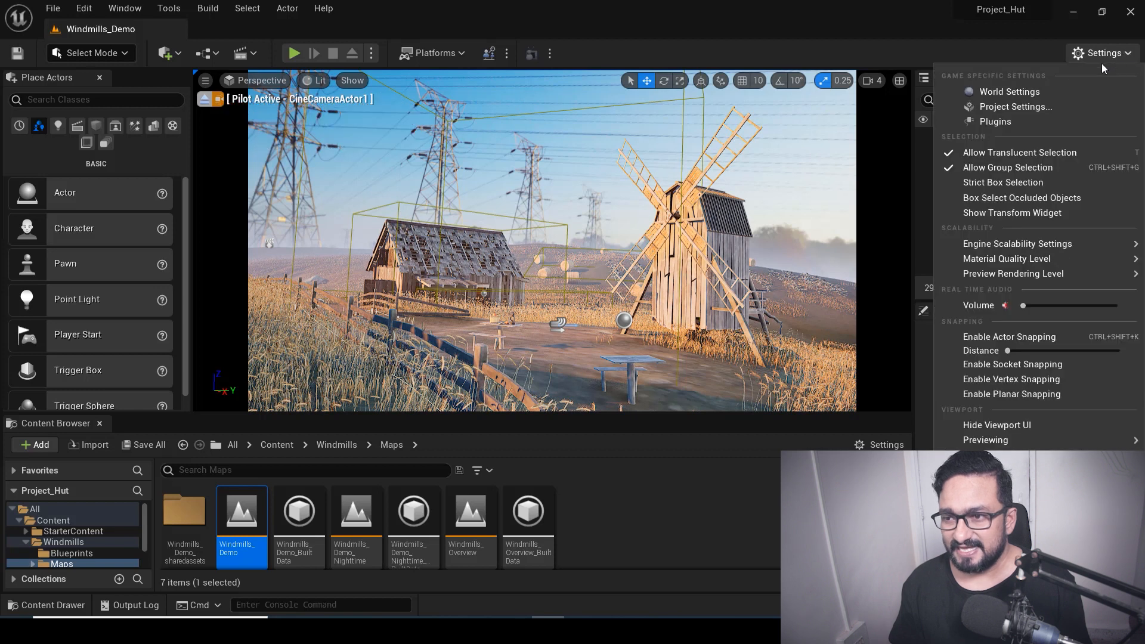
pyautogui.click(1013, 125)
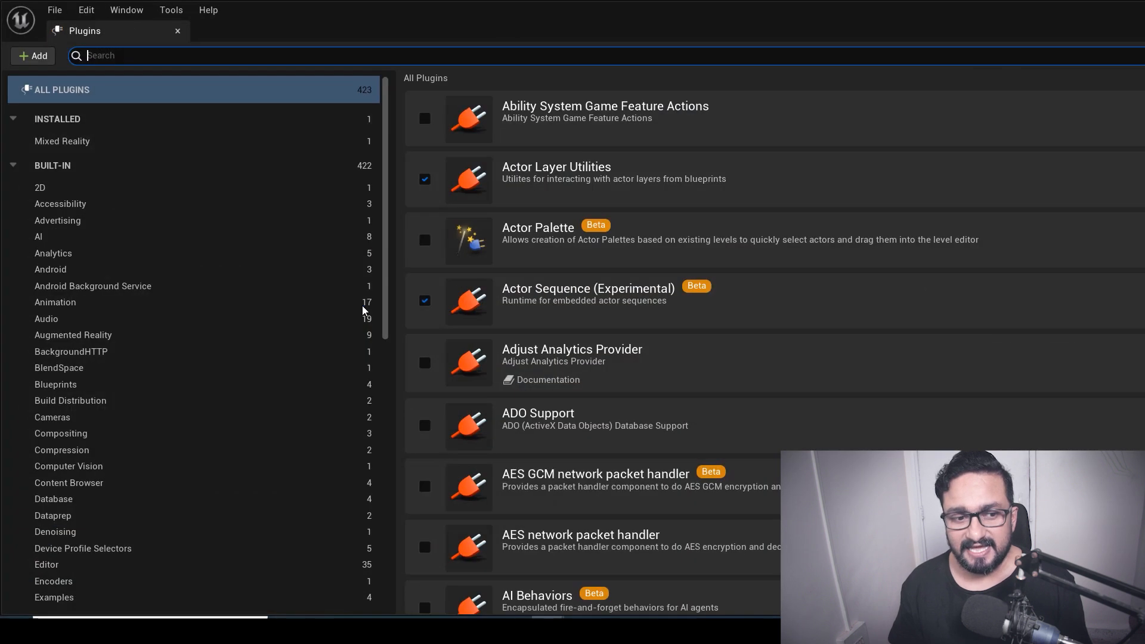
pyautogui.scroll(-4, 119, 418)
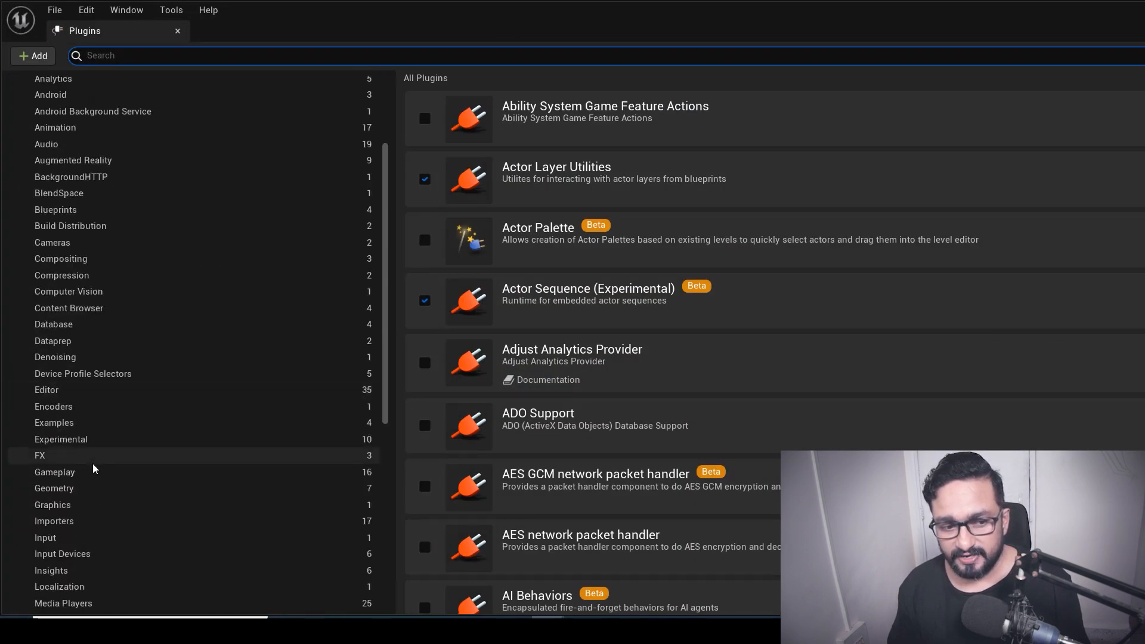
pyautogui.scroll(-6, 92, 477)
pyautogui.click(83, 526)
pyautogui.scroll(-5, 544, 292)
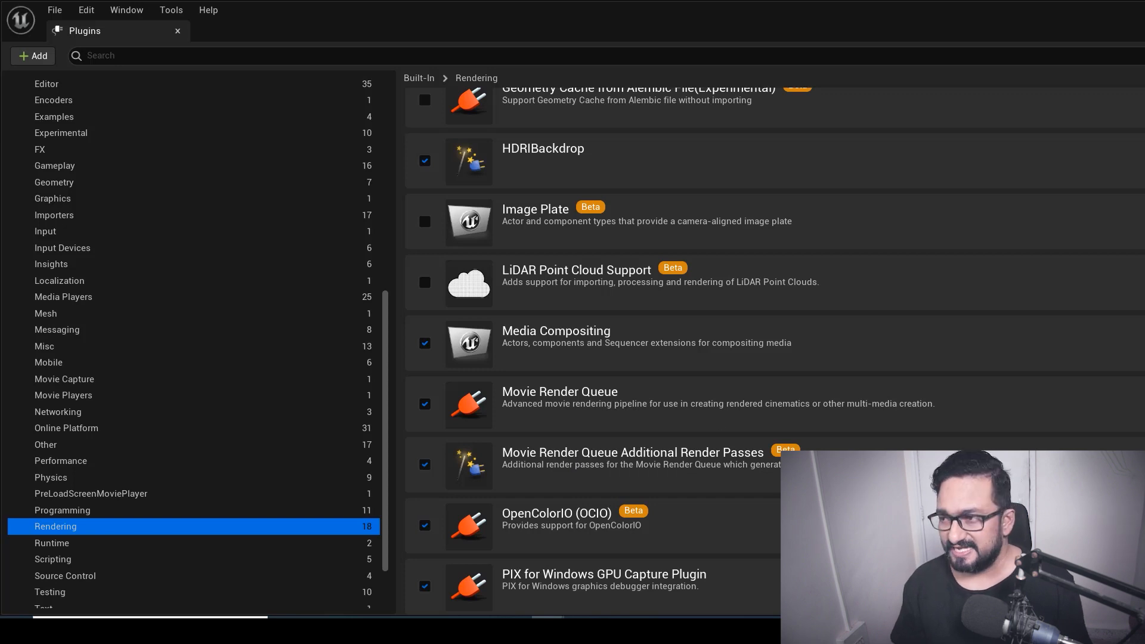
pyautogui.click(178, 31)
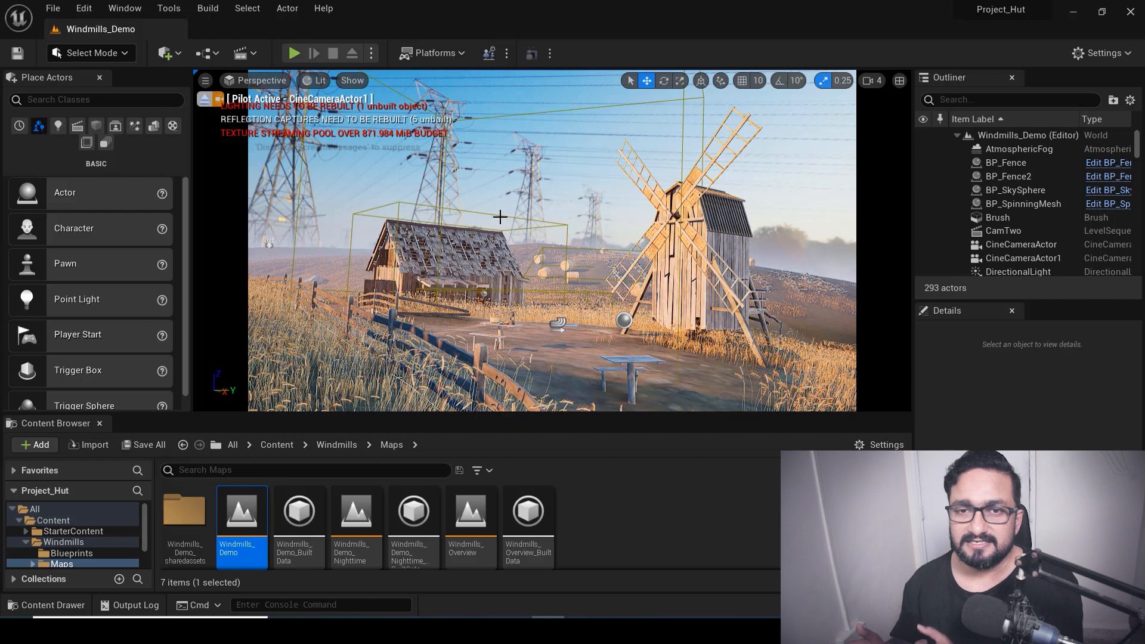
# Add a new level sequence and save it as ForDepth
pyautogui.click(254, 55)
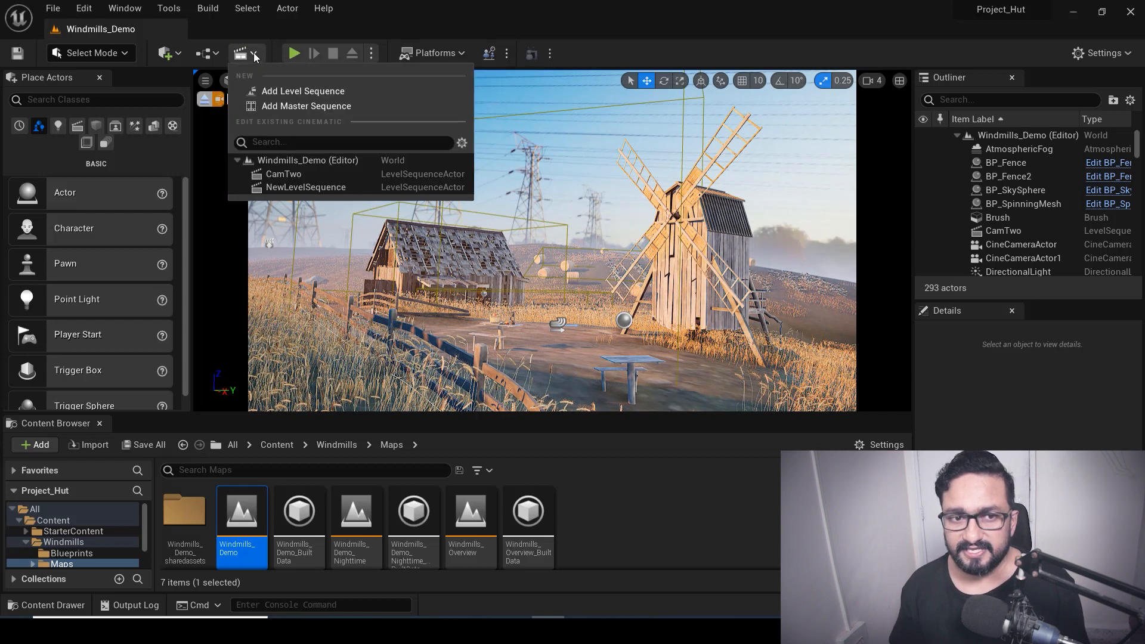
pyautogui.click(289, 94)
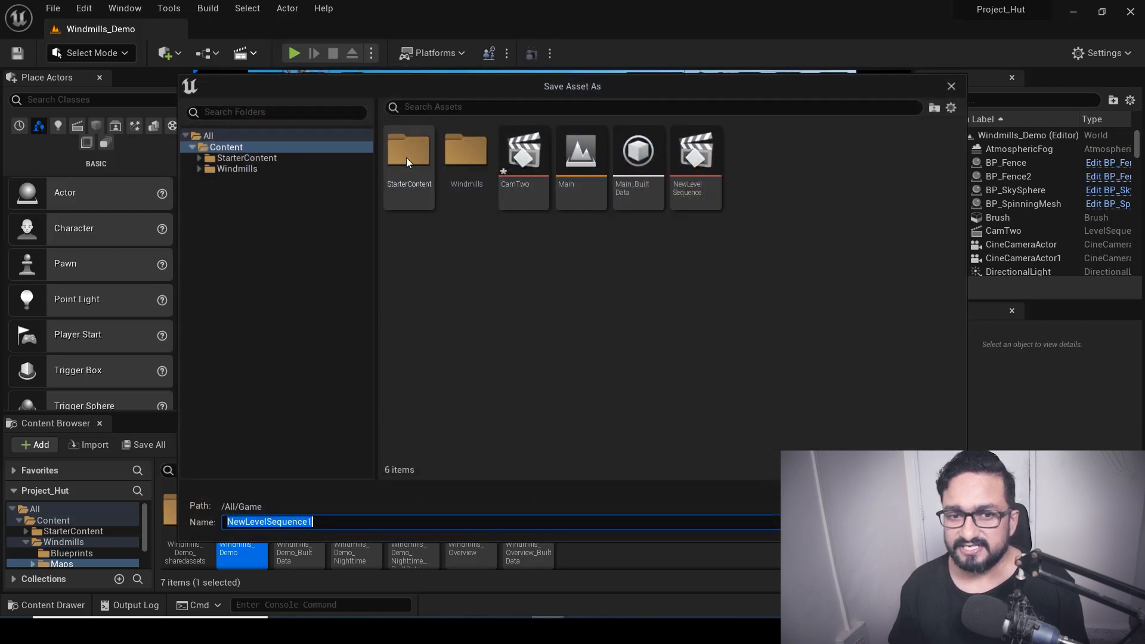
pyautogui.moveTo(328, 521); pyautogui.dragTo(228, 519)
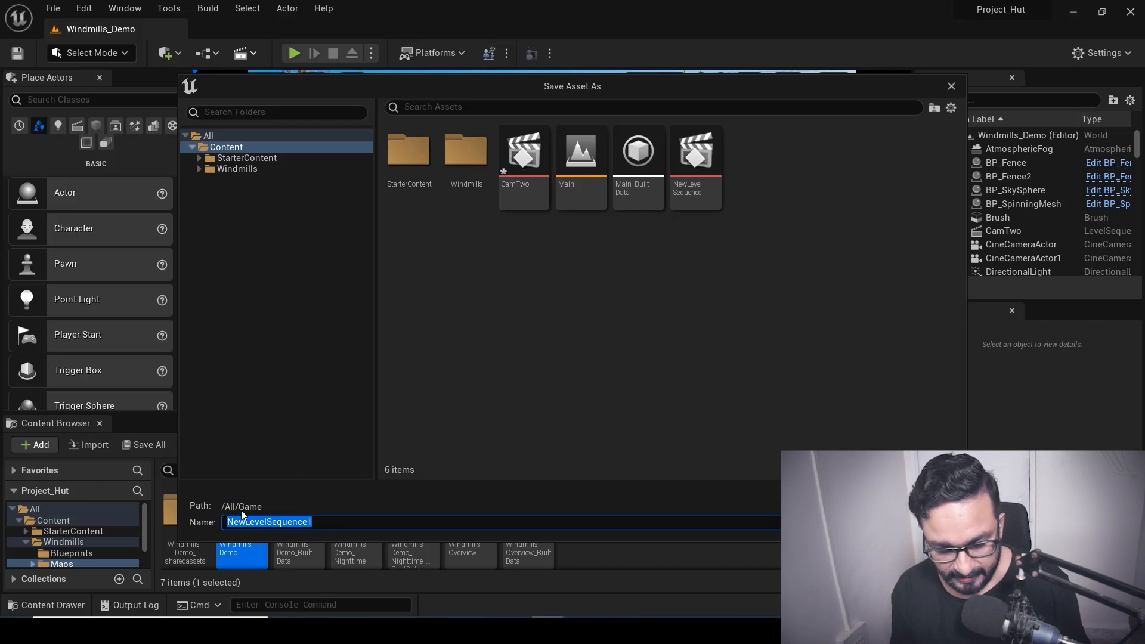
pyautogui.write('For')
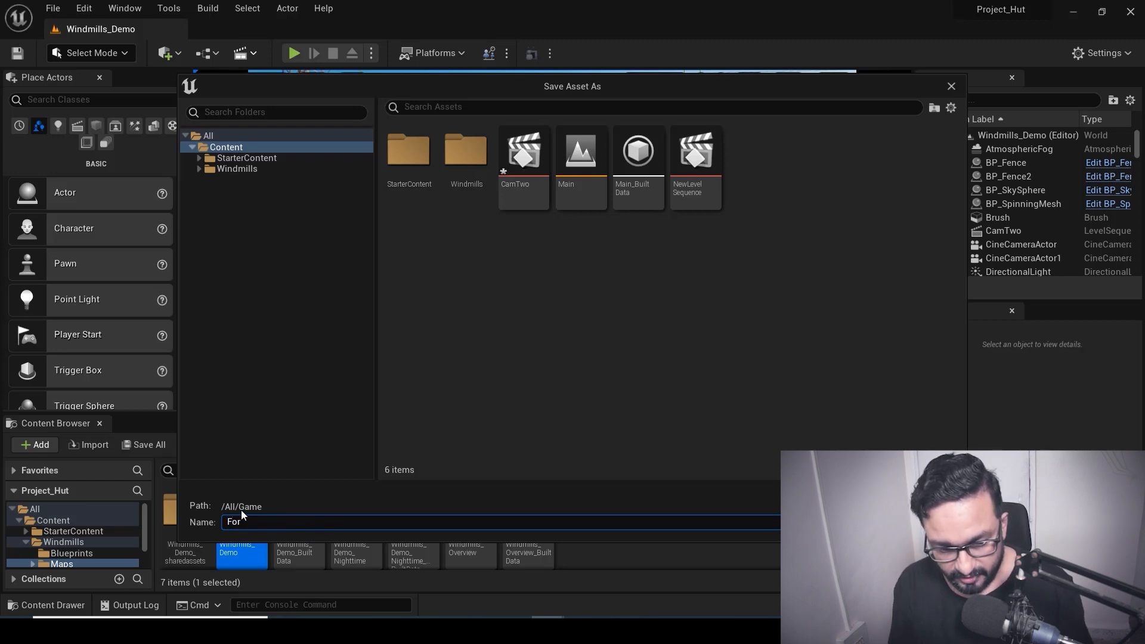
pyautogui.write('De')
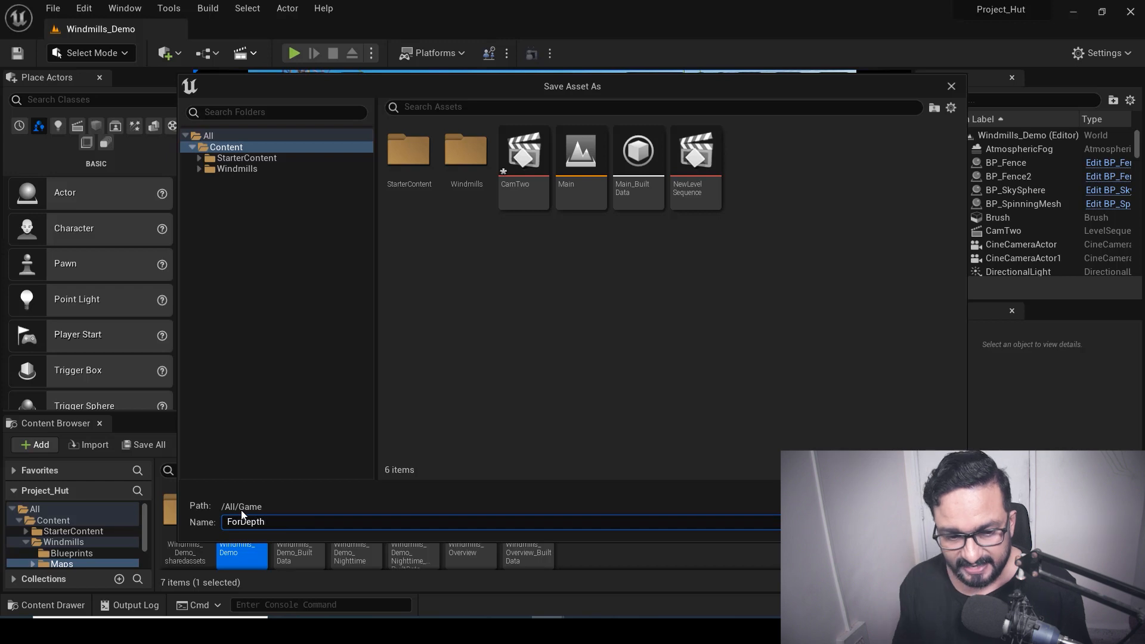
pyautogui.write('pth')
pyautogui.press('Return')
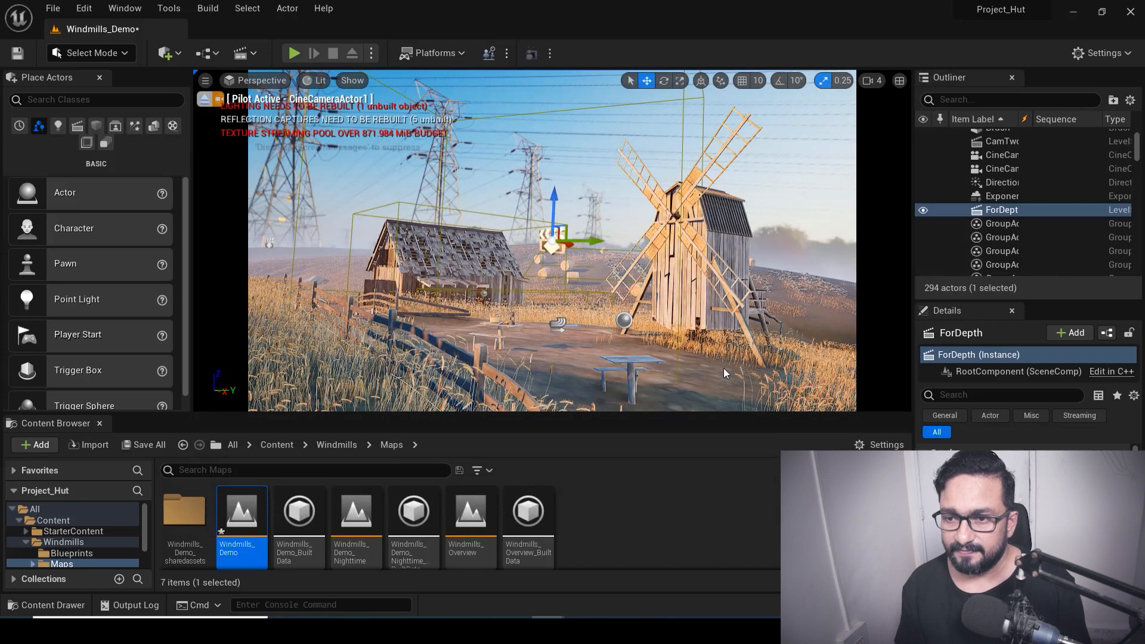
# Float the Sequencer window over the viewport and reposition it
pyautogui.moveTo(869, 120); pyautogui.dragTo(477, 180)
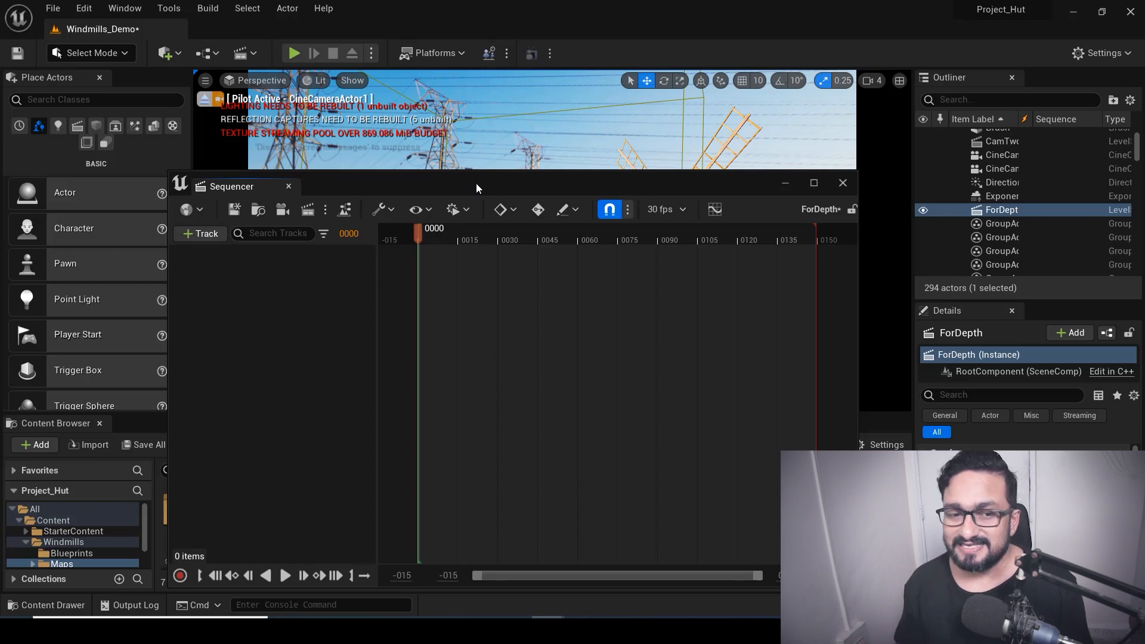
pyautogui.moveTo(495, 181); pyautogui.dragTo(495, 174)
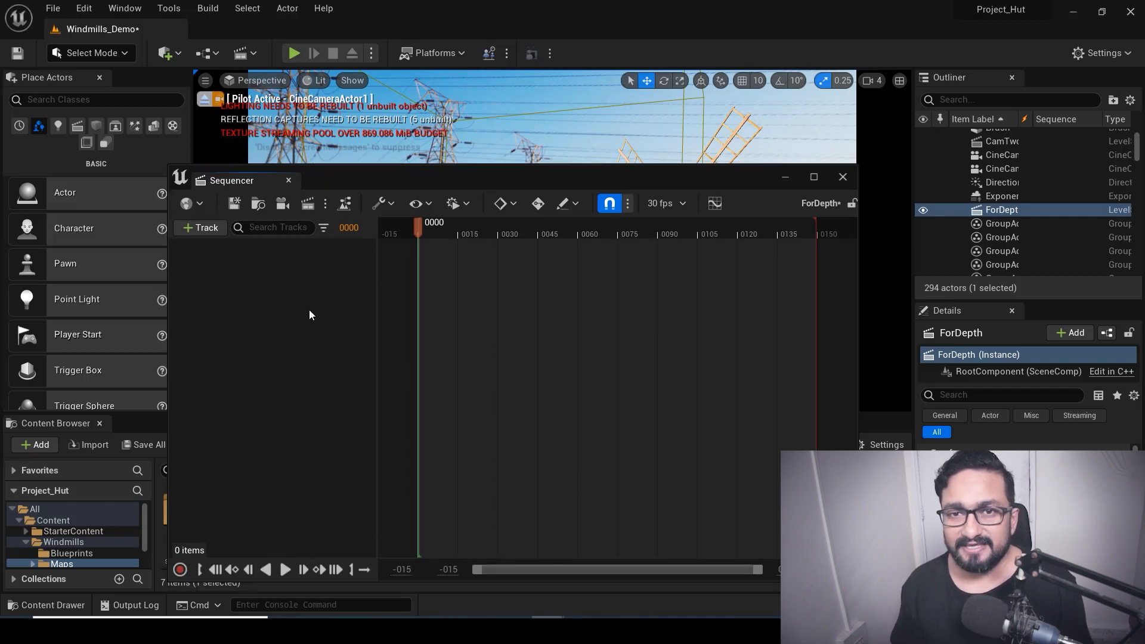
pyautogui.moveTo(572, 177); pyautogui.dragTo(546, 145)
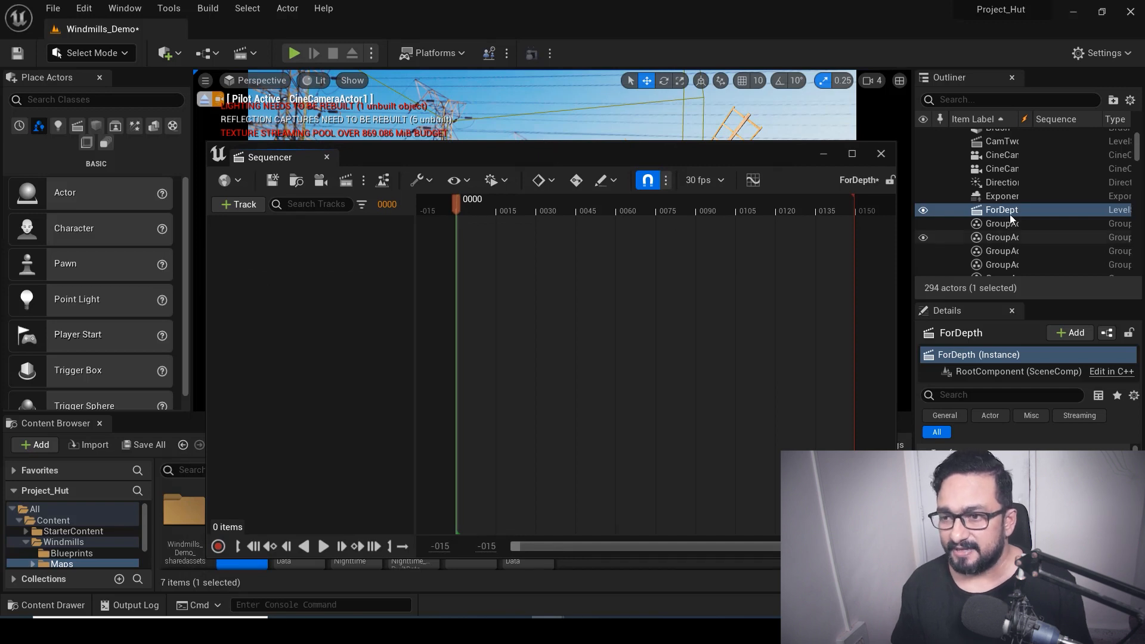
# Search the Outliner for cine and add CineCameraActor1 to the ForDepth sequence
pyautogui.scroll(5, 1024, 205)
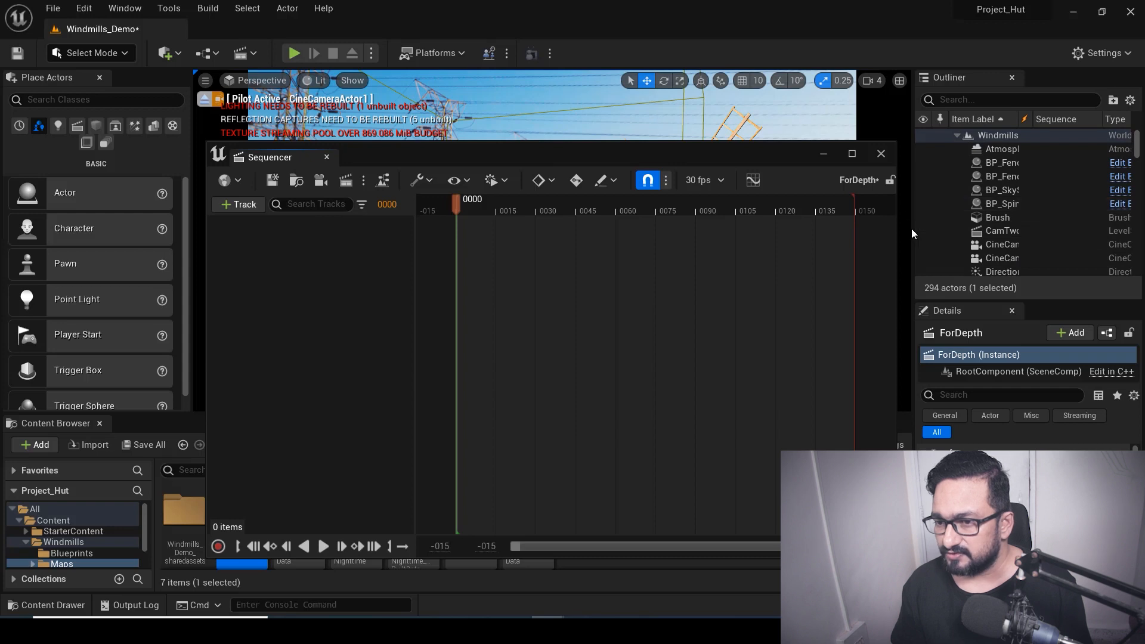
pyautogui.click(943, 100)
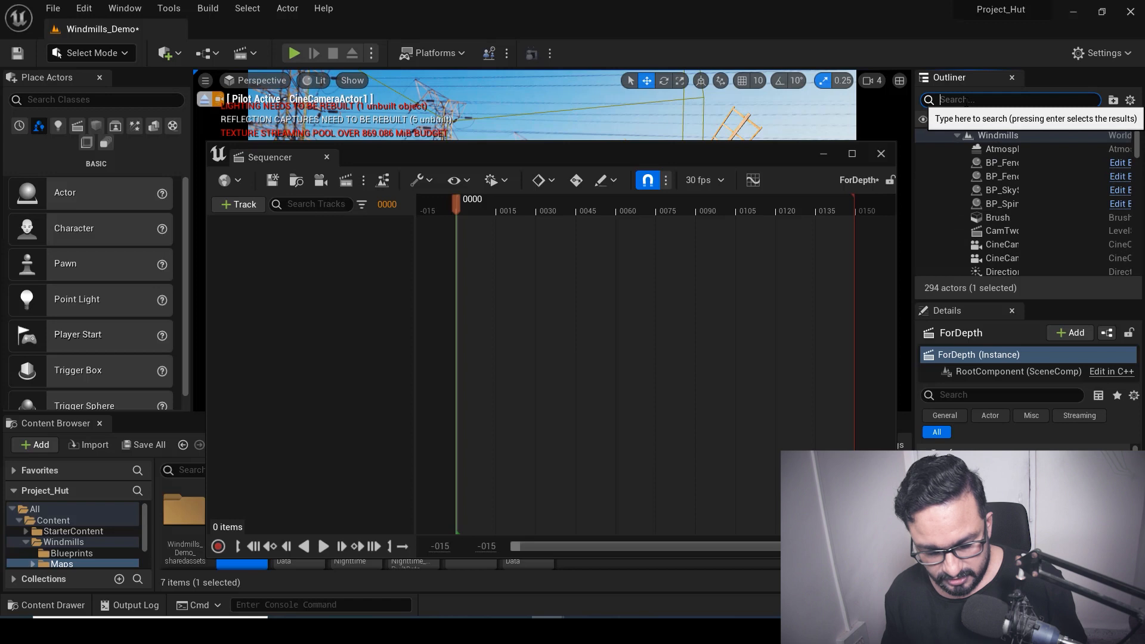
pyautogui.write('cine')
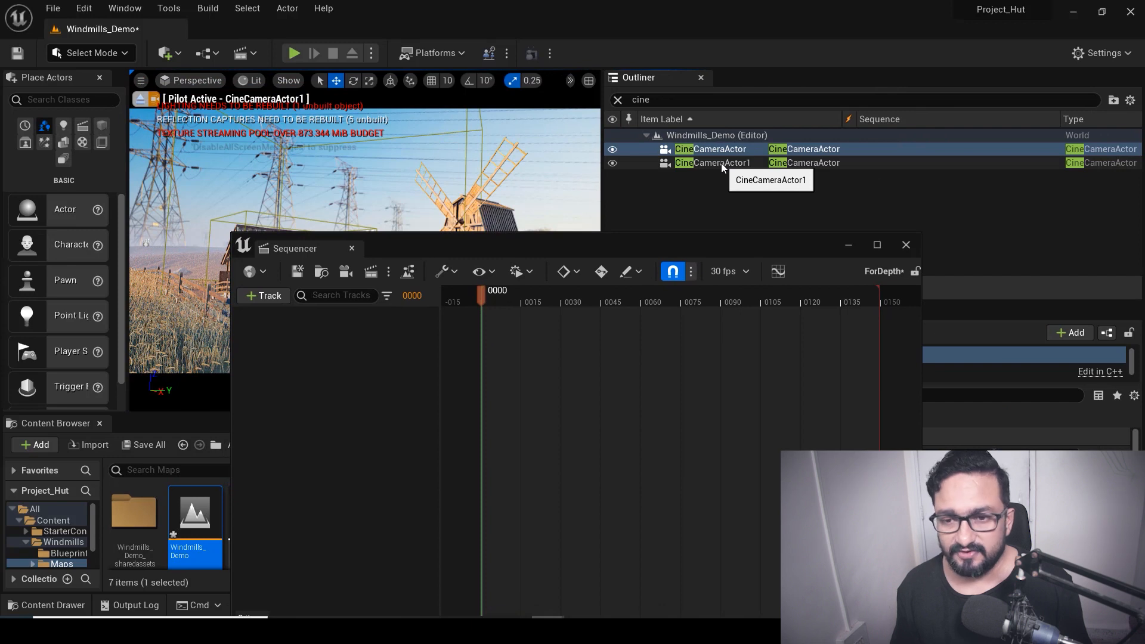
pyautogui.click(722, 163)
pyautogui.moveTo(725, 162); pyautogui.dragTo(413, 349)
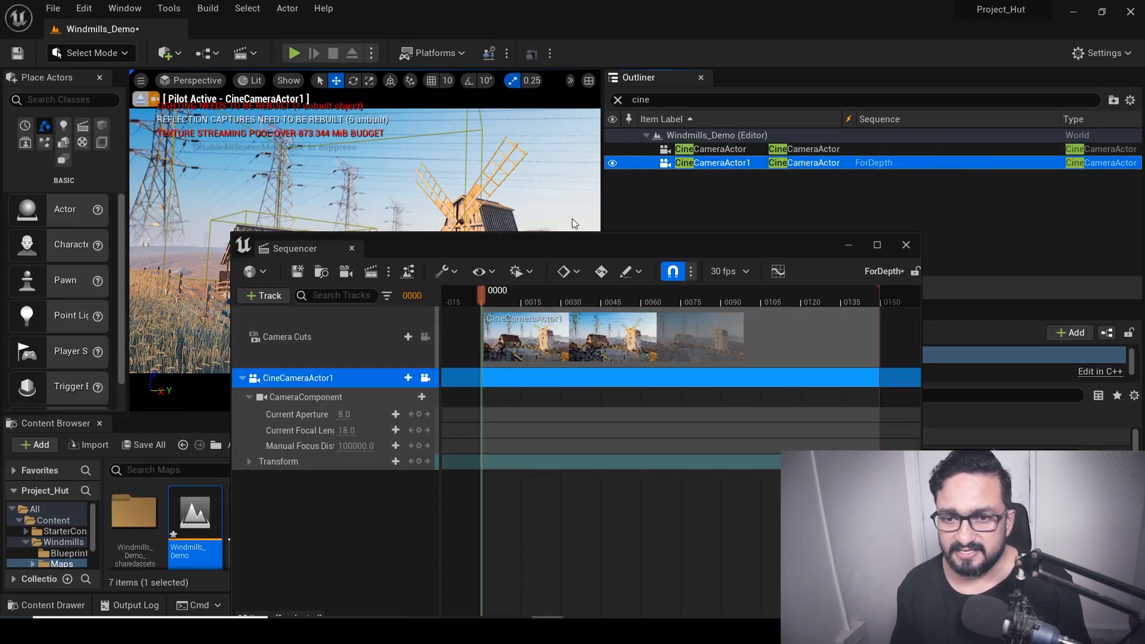
# Expand the camera's Transform track and add a Location key at frame 0
pyautogui.moveTo(600, 149); pyautogui.dragTo(923, 161)
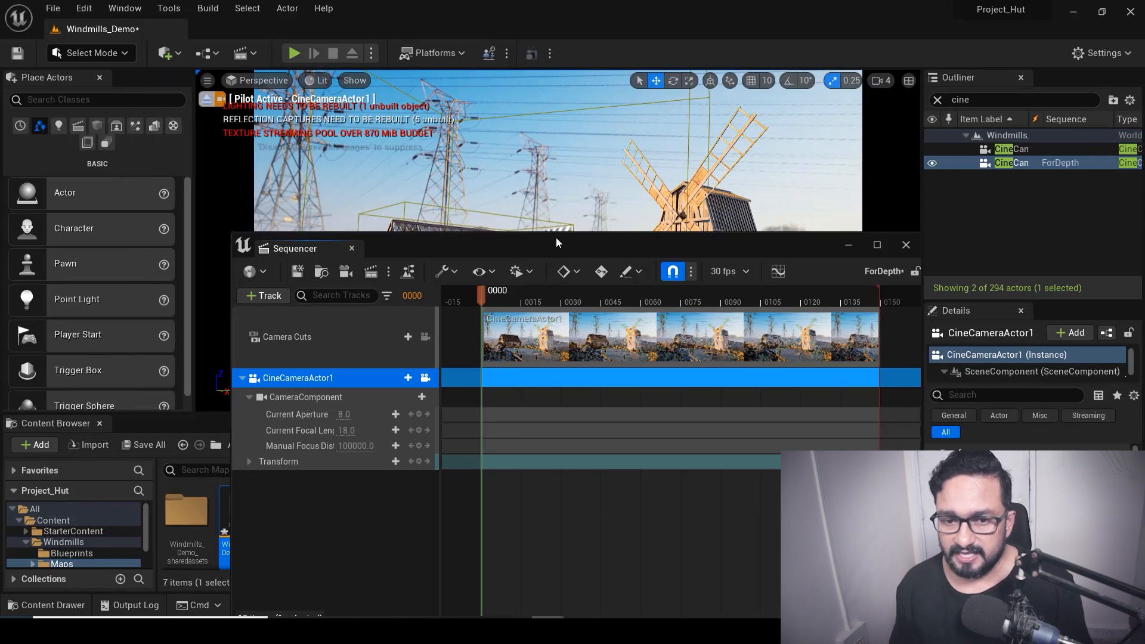
pyautogui.moveTo(556, 238); pyautogui.dragTo(584, 193)
pyautogui.moveTo(509, 256); pyautogui.dragTo(514, 283)
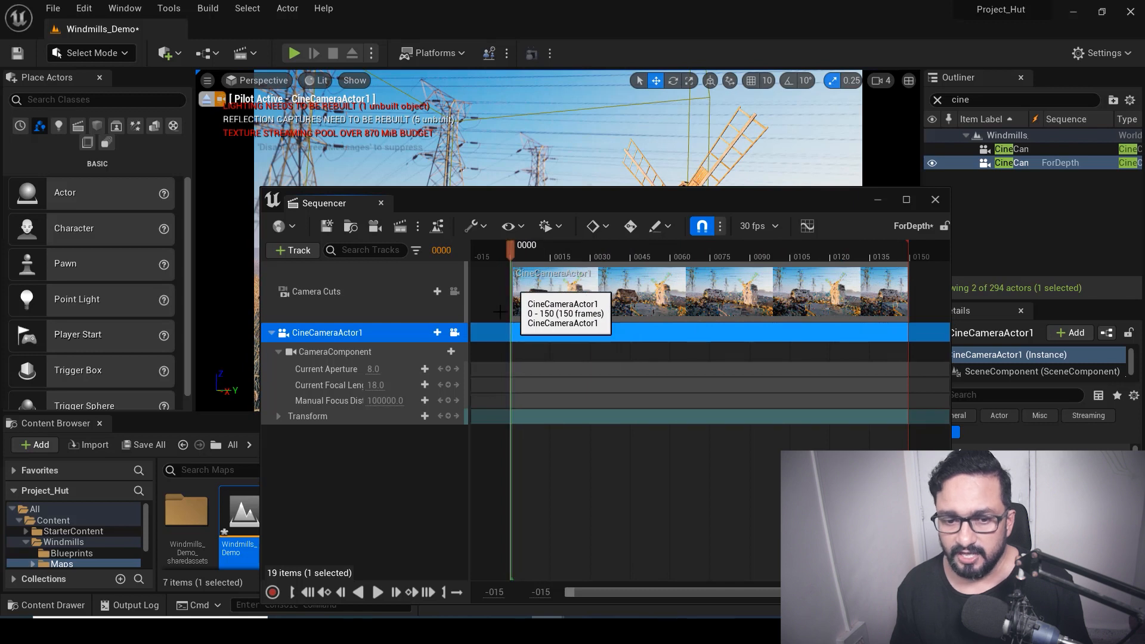
pyautogui.click(278, 416)
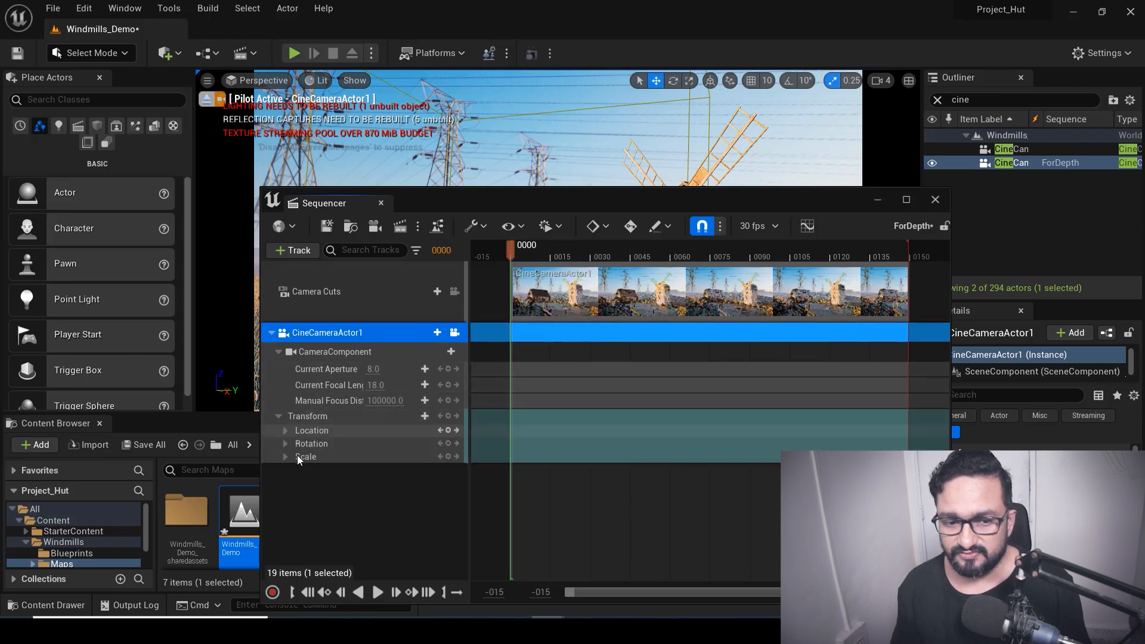
pyautogui.click(448, 435)
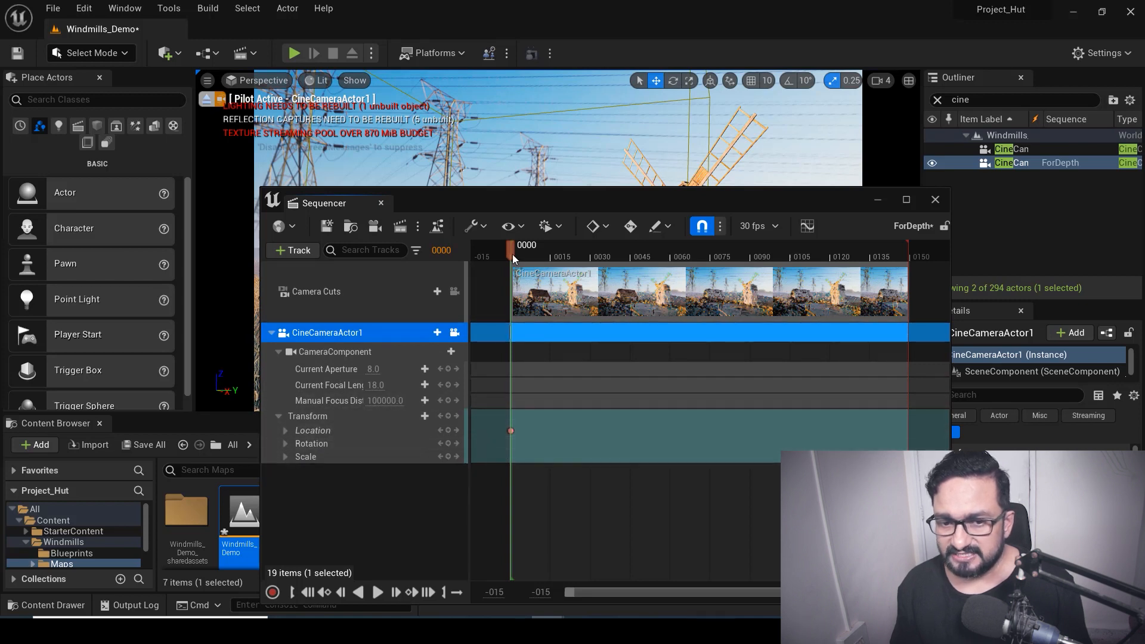
# Move the playhead to frame 89 and expand the Location channels
pyautogui.moveTo(554, 256); pyautogui.dragTo(586, 254)
pyautogui.press('space')
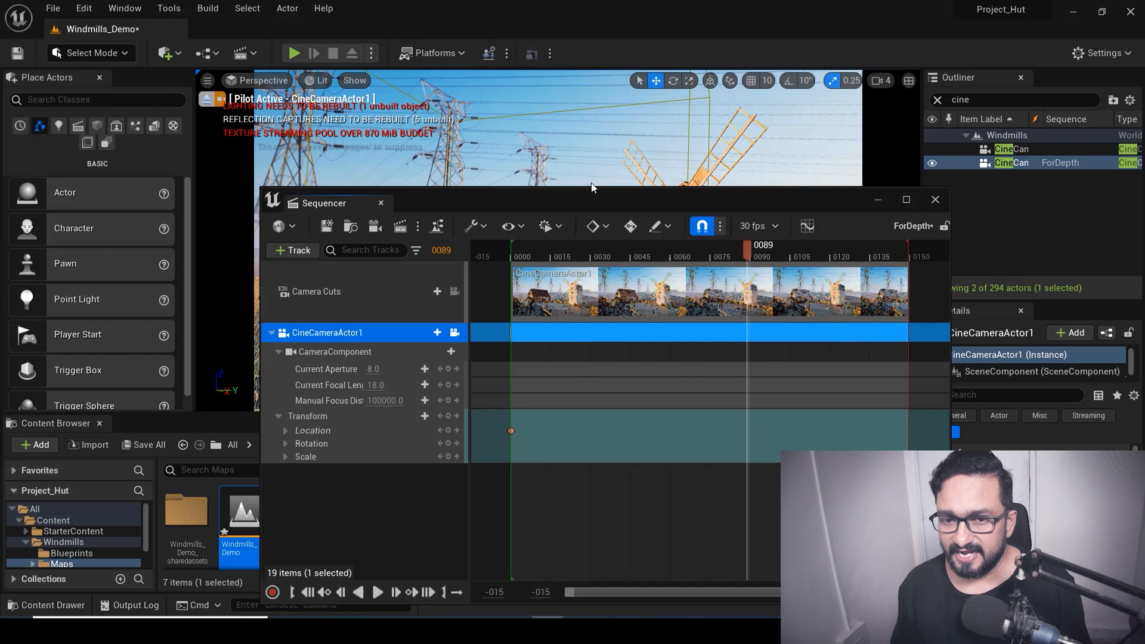
pyautogui.moveTo(592, 192); pyautogui.dragTo(682, 159)
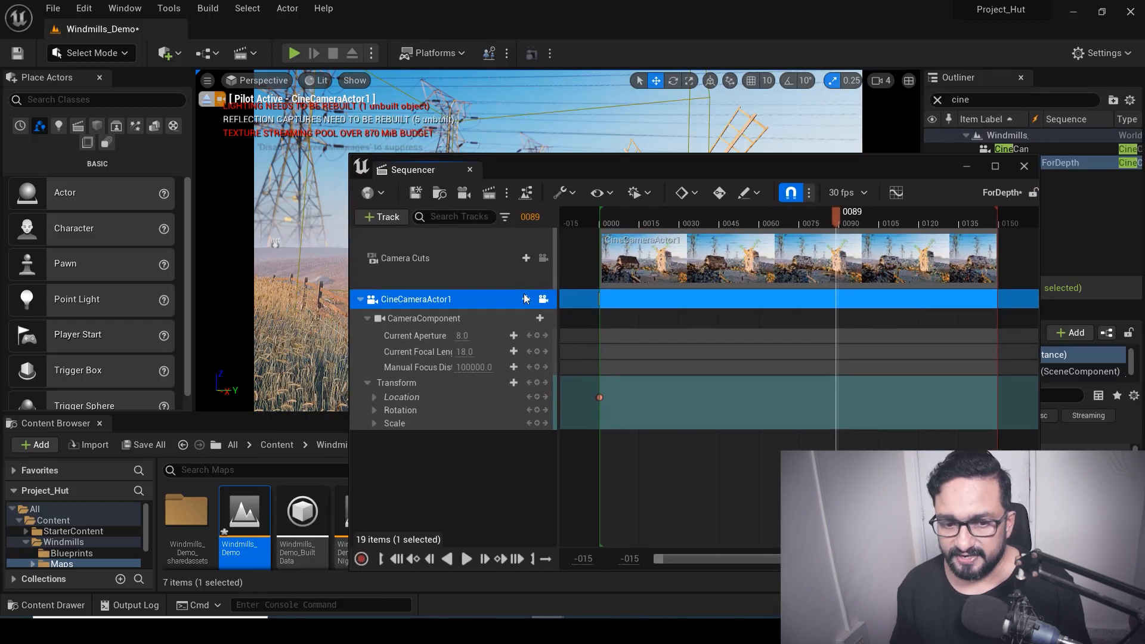
pyautogui.click(375, 397)
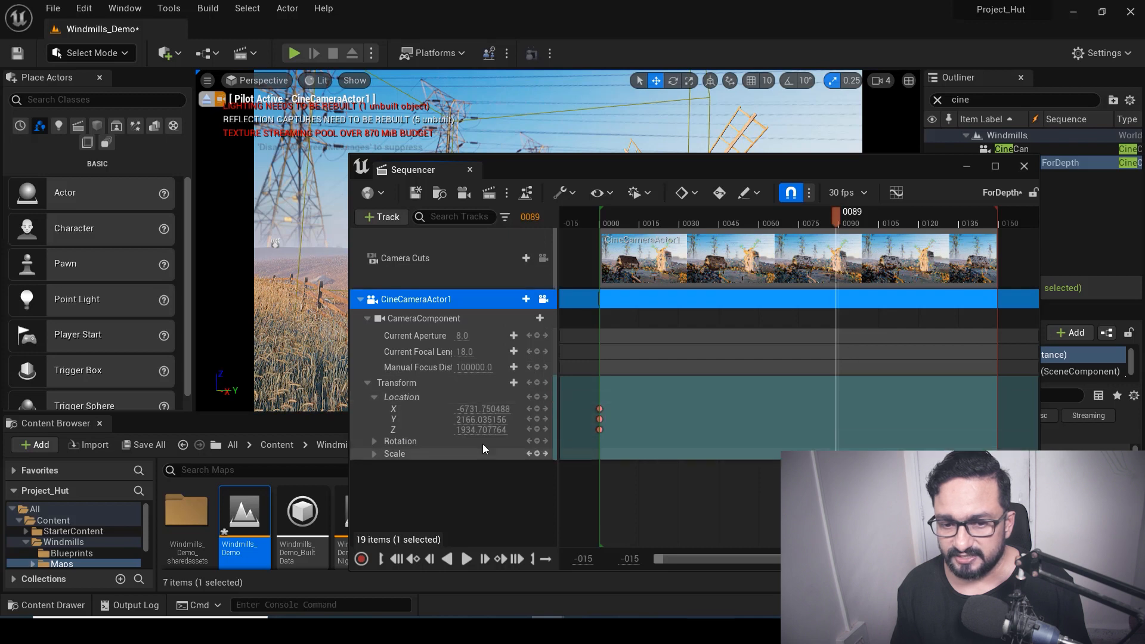
pyautogui.moveTo(638, 166); pyautogui.dragTo(703, 311)
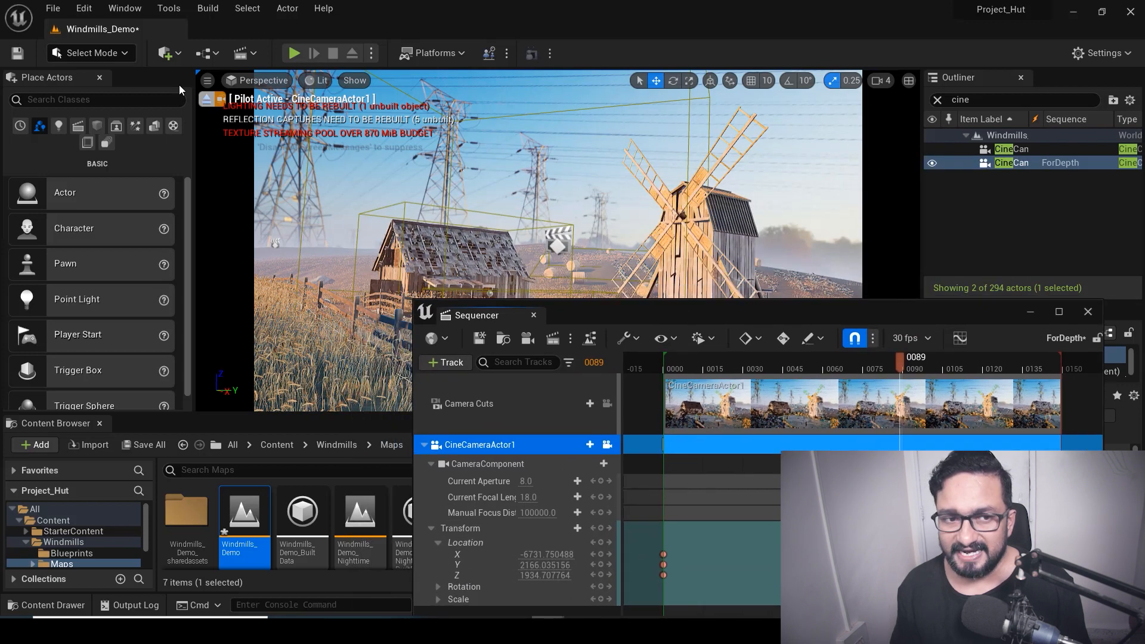
# Stop piloting the camera, select CineCameraActor1 and focus the viewport on it
pyautogui.click(206, 99)
pyautogui.keyDown('alt'); pyautogui.moveTo(484, 176); pyautogui.dragTo(484, 176); pyautogui.keyUp('alt')
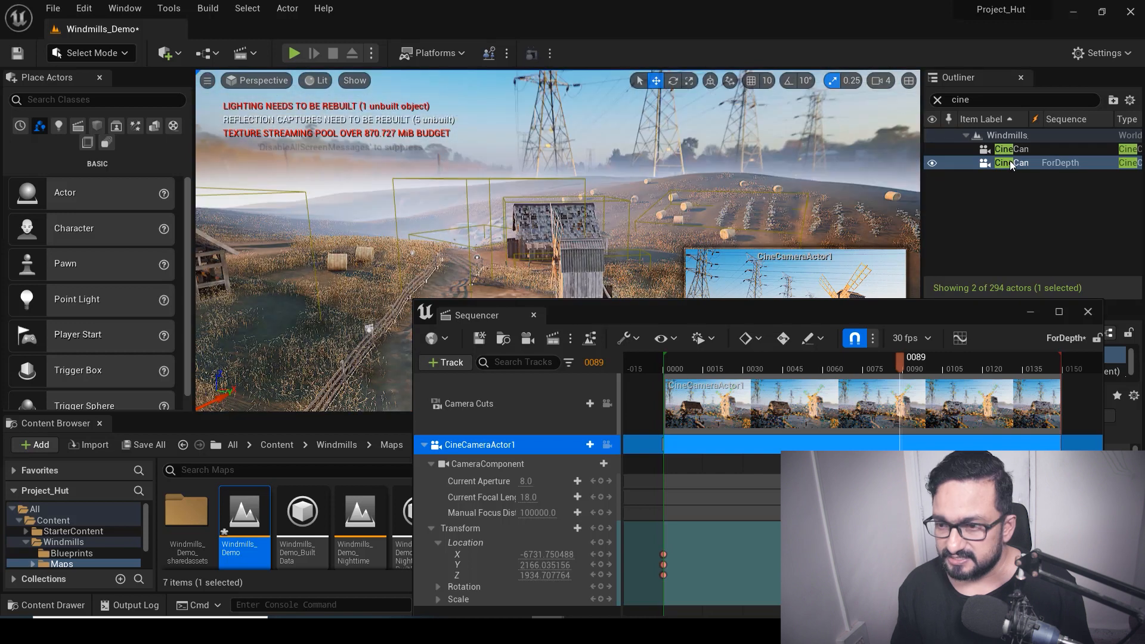
pyautogui.click(1011, 164)
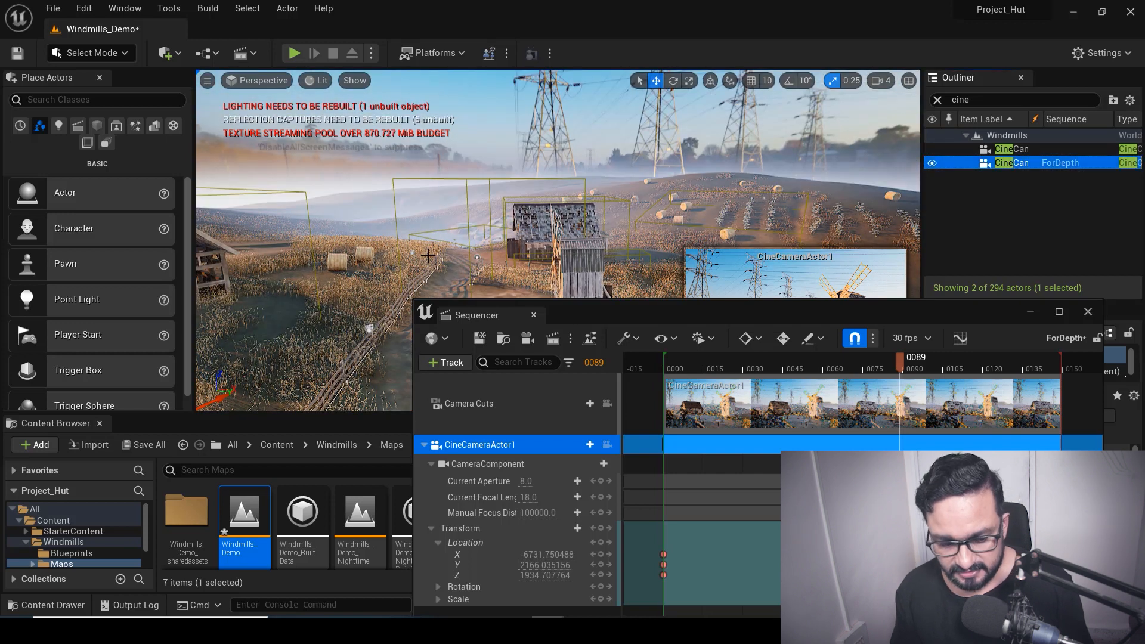
pyautogui.press('f')
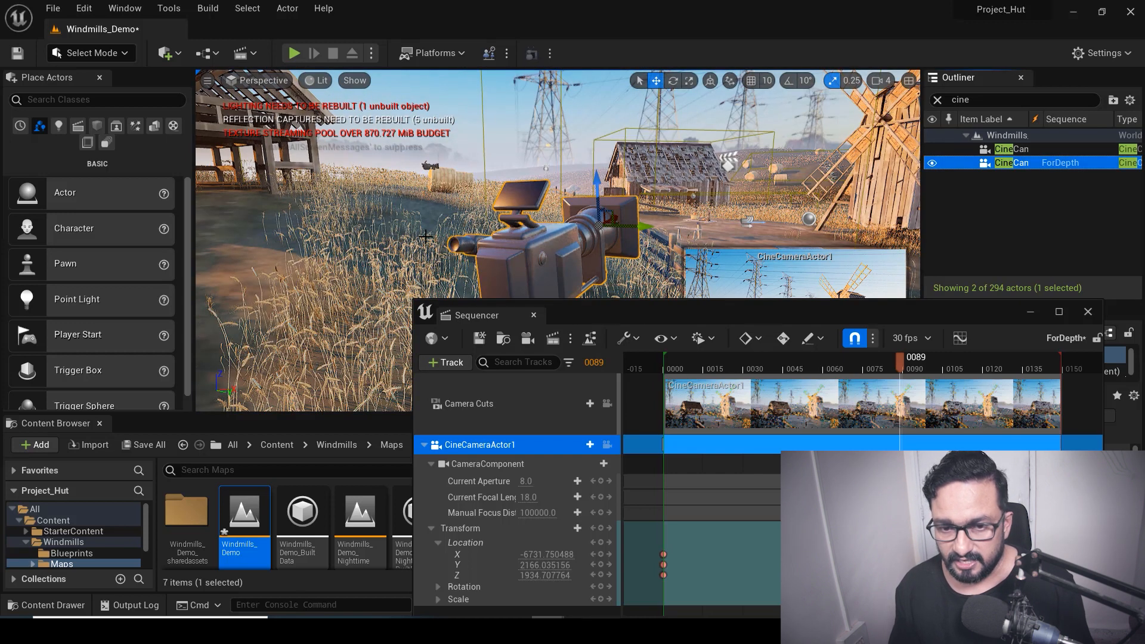
# Move the camera forward in the viewport to key its new location at frame 89
pyautogui.keyDown('alt'); pyautogui.moveTo(417, 242); pyautogui.dragTo(417, 242); pyautogui.keyUp('alt')
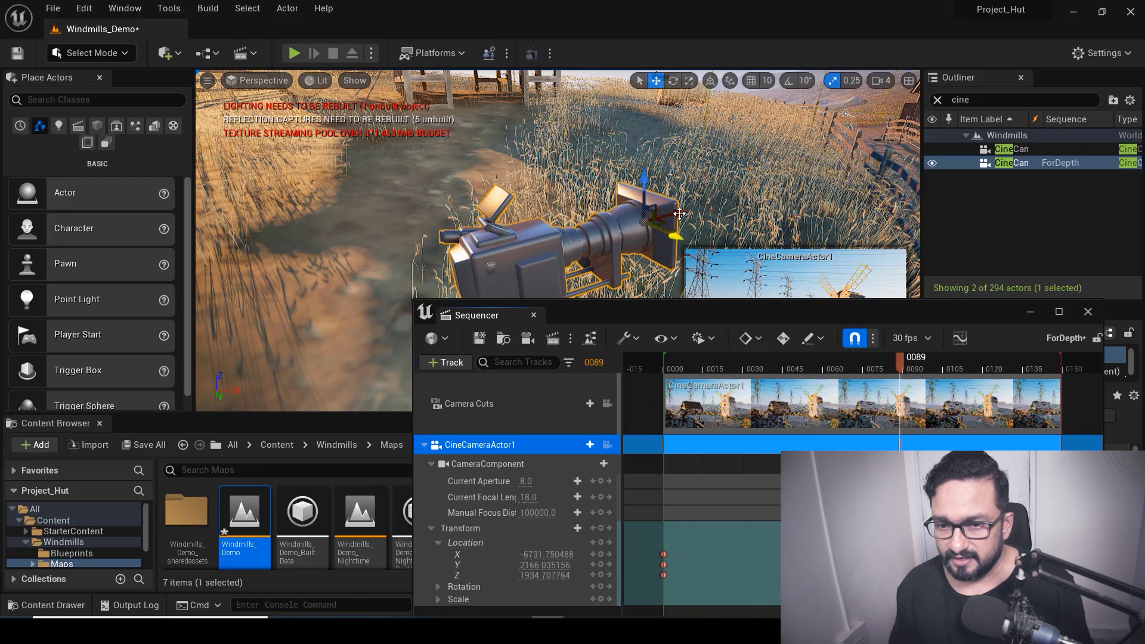
pyautogui.moveTo(680, 213); pyautogui.dragTo(876, 168)
pyautogui.moveTo(763, 318); pyautogui.dragTo(766, 397)
pyautogui.moveTo(649, 245); pyautogui.dragTo(663, 275, button='right')
pyautogui.moveTo(522, 247); pyautogui.dragTo(642, 220)
pyautogui.moveTo(675, 396); pyautogui.dragTo(466, 105)
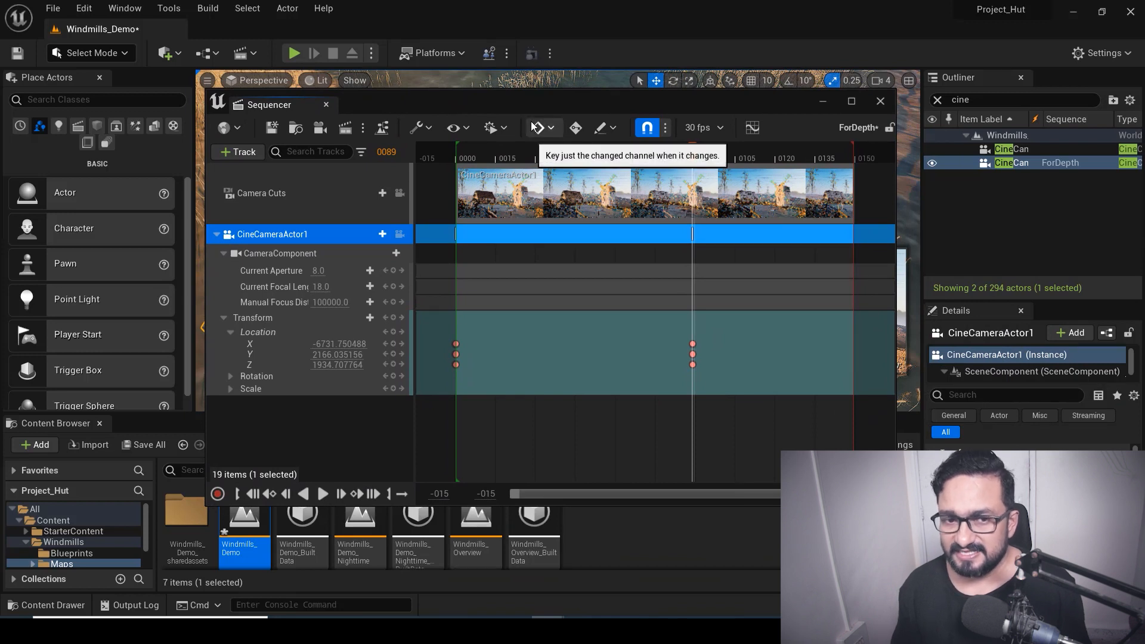
# Open the Movie Render Queue with the ForDepth sequence as a render job
pyautogui.moveTo(403, 99)
pyautogui.mouseDown()
pyautogui.moveTo(431, 106)
pyautogui.moveTo(405, 107)
pyautogui.mouseUp()
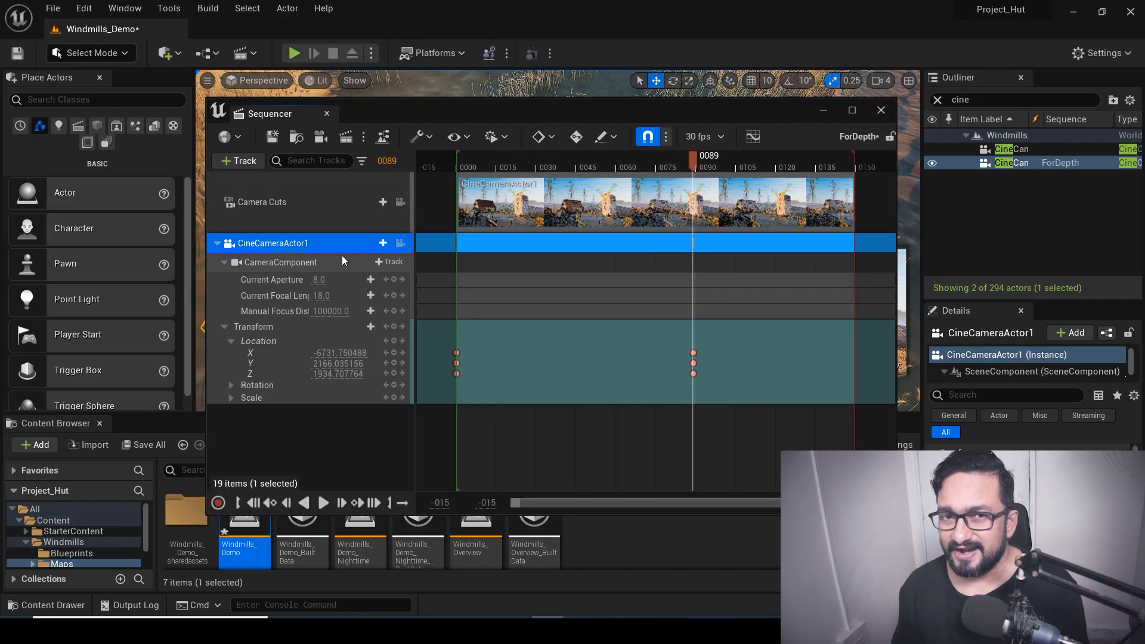
pyautogui.click(342, 141)
pyautogui.moveTo(560, 173); pyautogui.dragTo(620, 180)
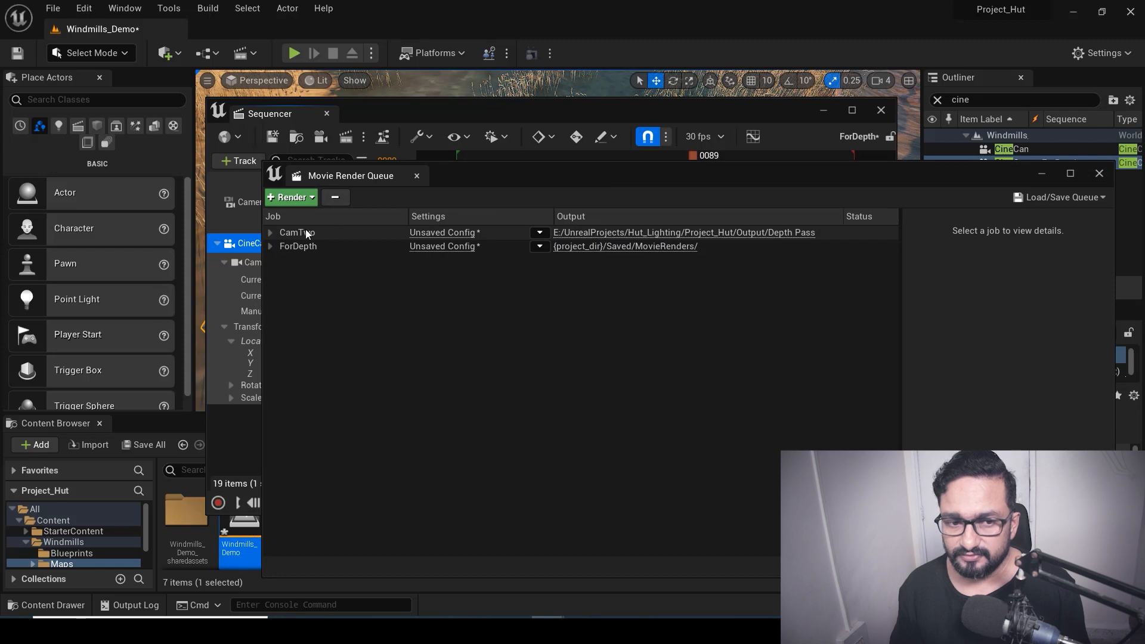
# Remove the CamTwo job from the render queue, leaving only the ForDepth job
pyautogui.click(272, 233)
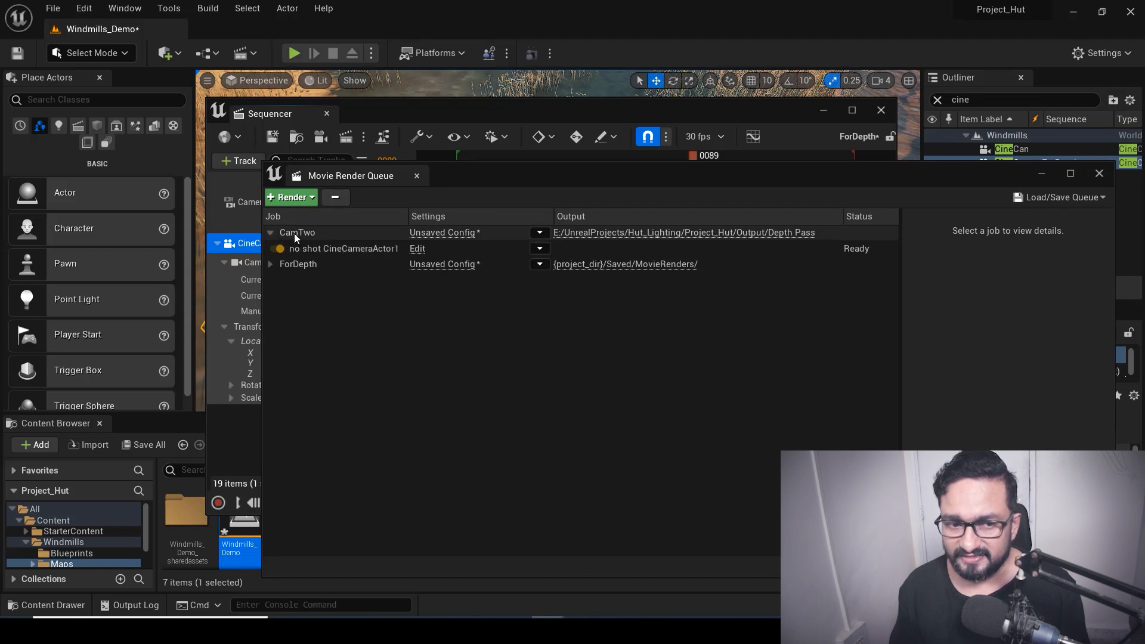
pyautogui.click(294, 232)
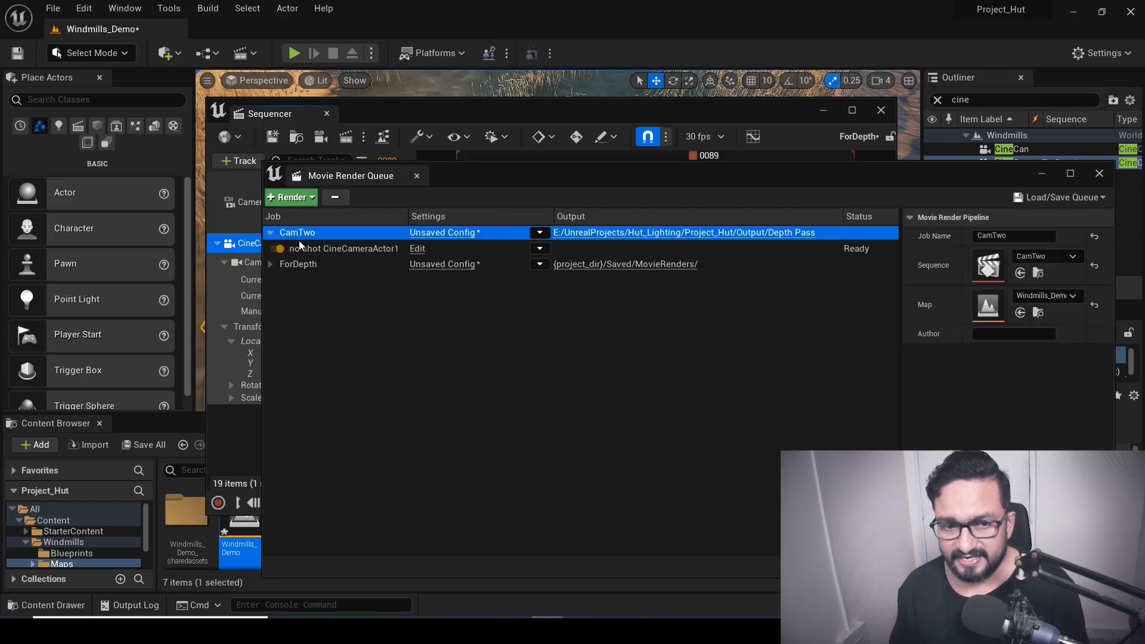
pyautogui.press('Delete')
pyautogui.click(272, 234)
pyautogui.click(271, 233)
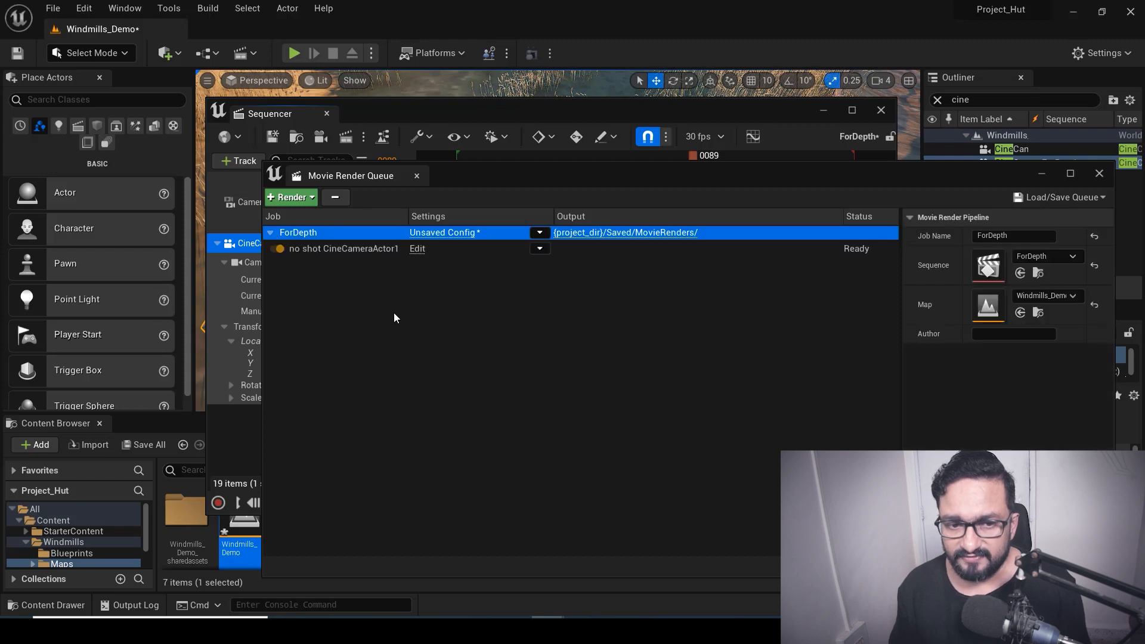
# Open the ForDepth job's configuration and delete the .jpg Sequence [8bit] export
pyautogui.click(442, 233)
pyautogui.moveTo(517, 98); pyautogui.dragTo(539, 124)
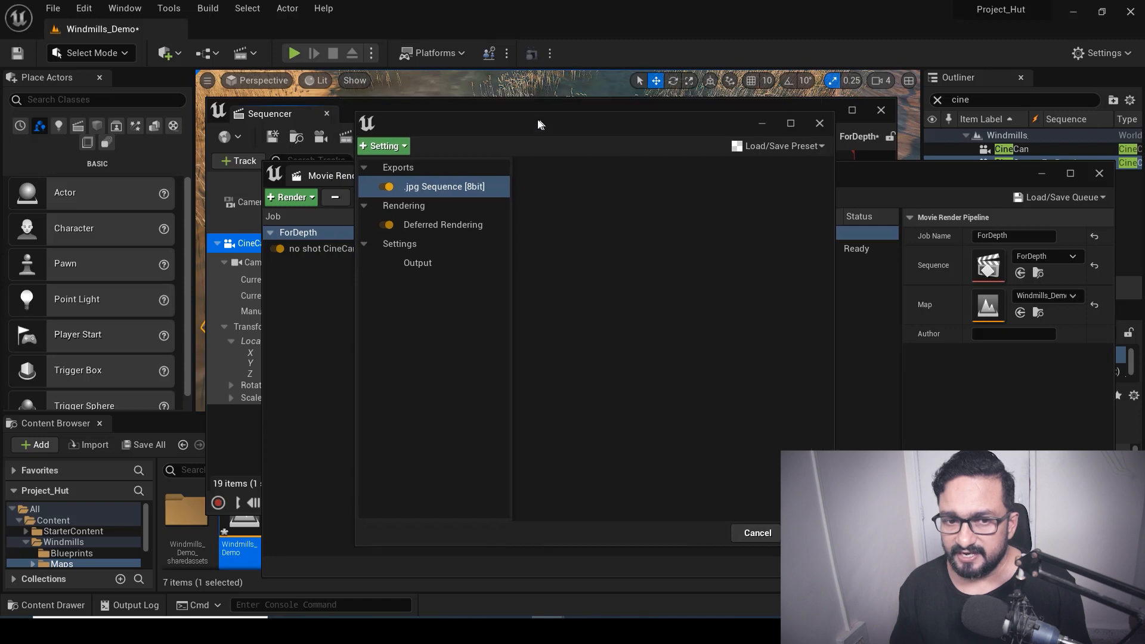
pyautogui.click(420, 187)
pyautogui.press('Delete')
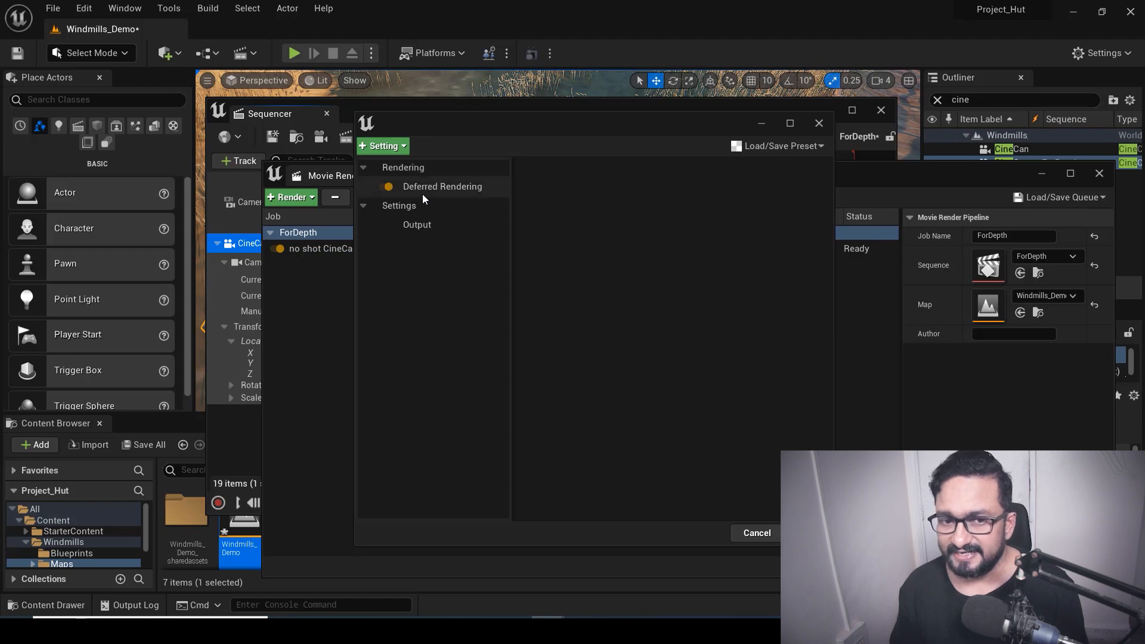
# Add an .exr Sequence [16bit] export to the job's configuration, keeping PIZ compression
pyautogui.click(380, 147)
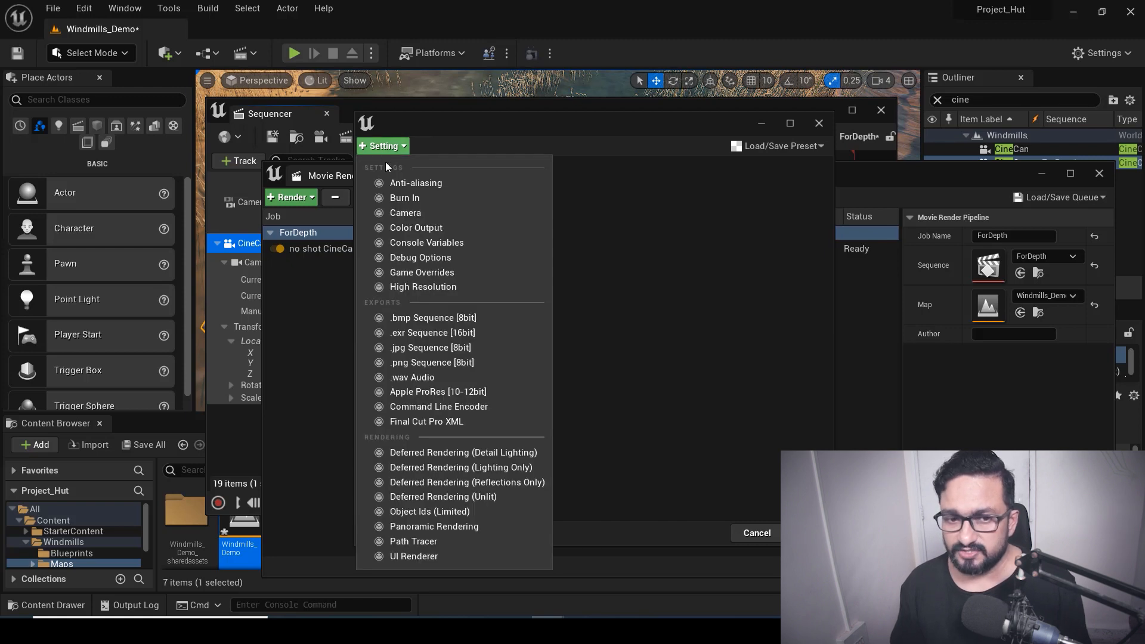
pyautogui.click(409, 337)
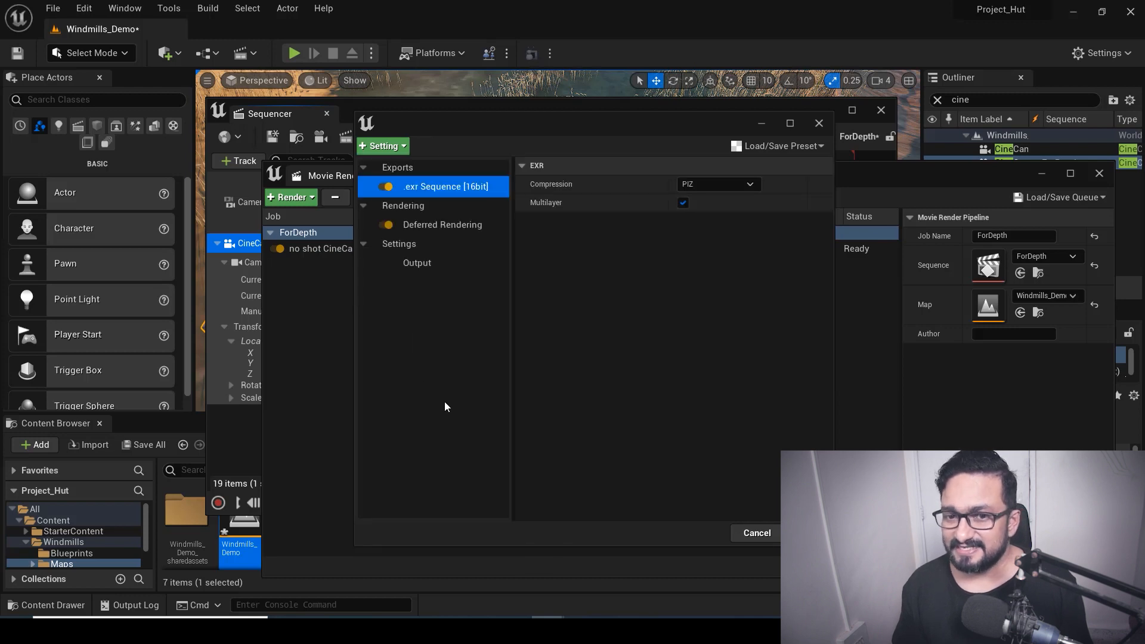
pyautogui.click(704, 183)
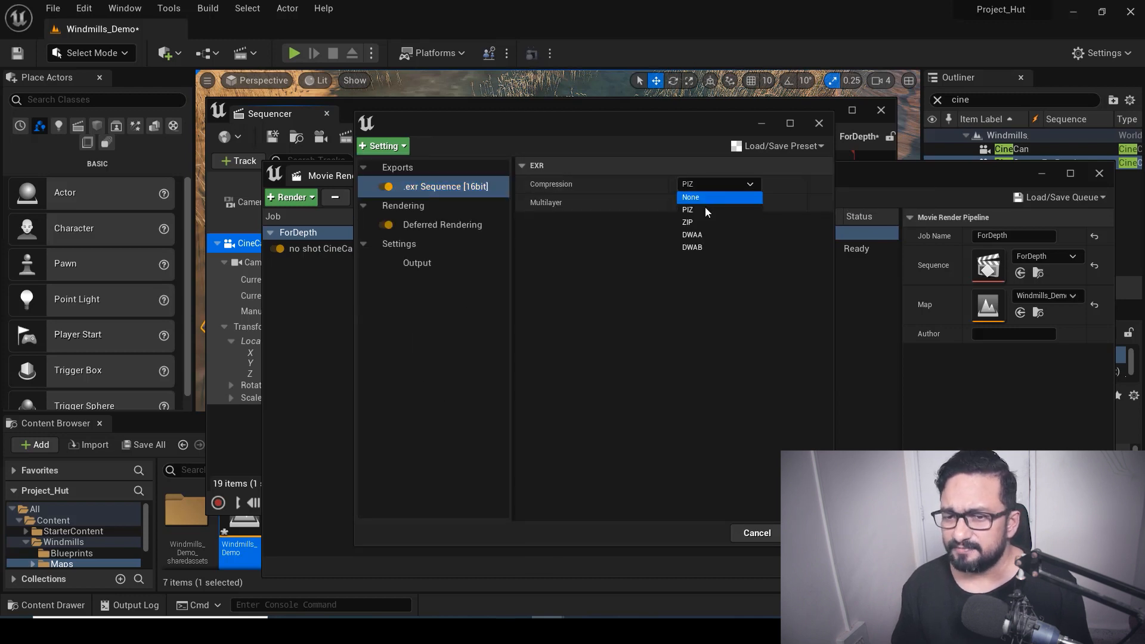
pyautogui.click(676, 188)
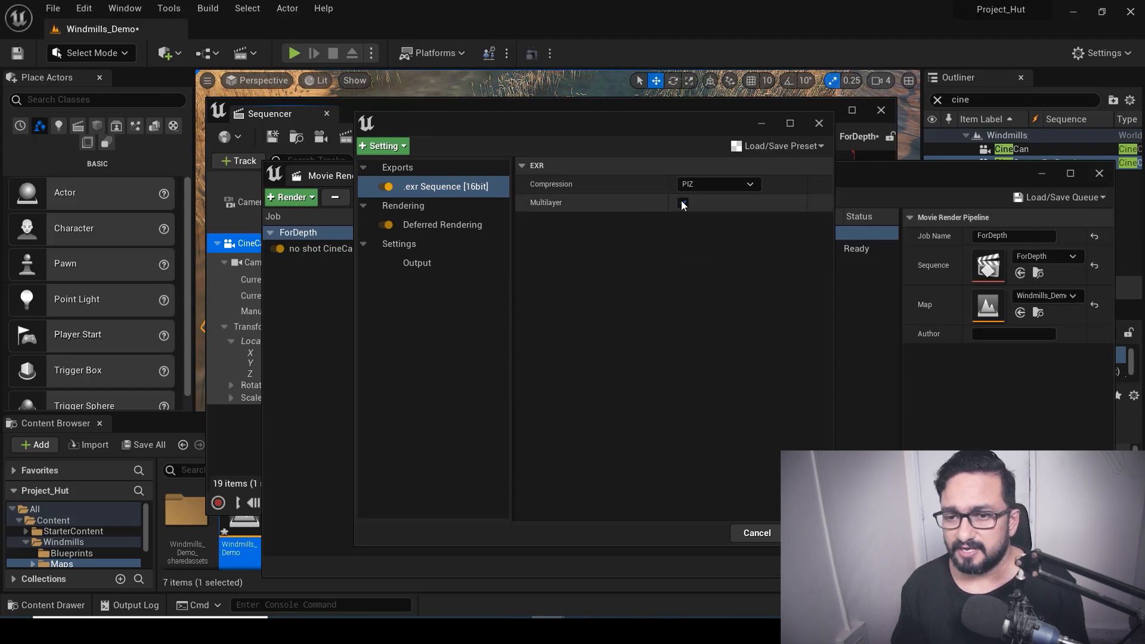
# In Deferred Rendering, enable the WorldDepth and MotionVectors additional post process materials
pyautogui.click(426, 224)
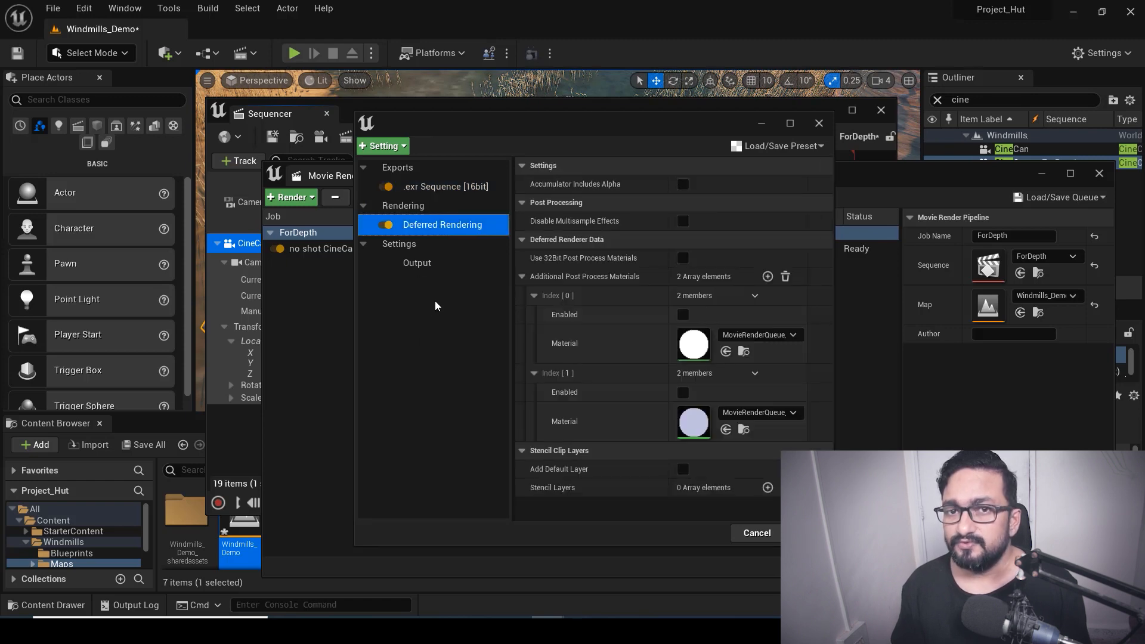
pyautogui.click(522, 277)
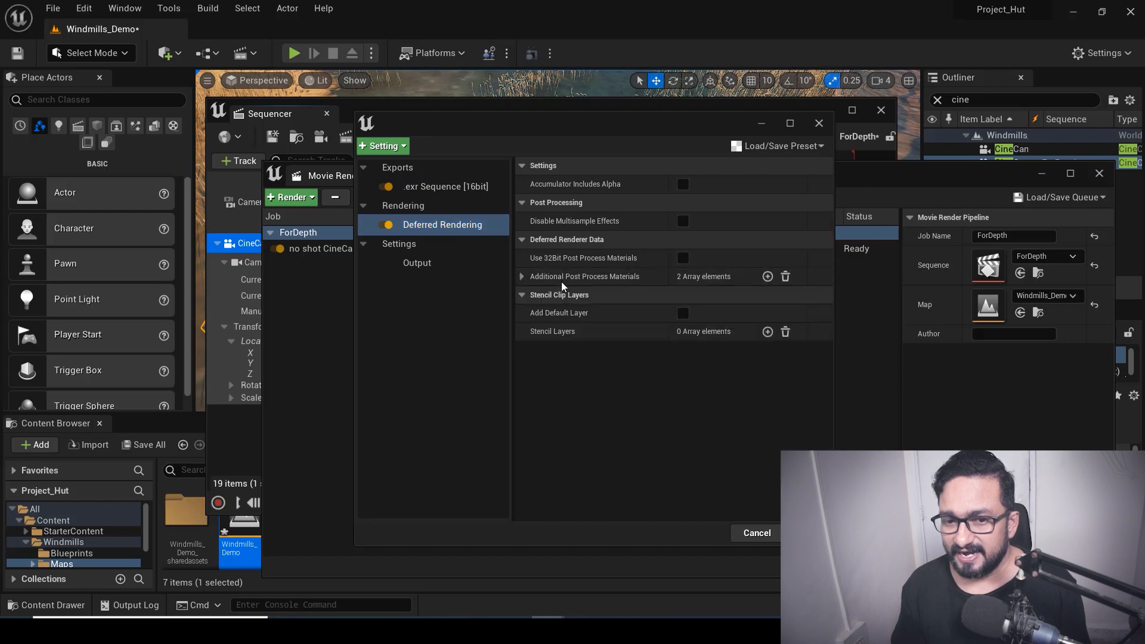
pyautogui.click(522, 277)
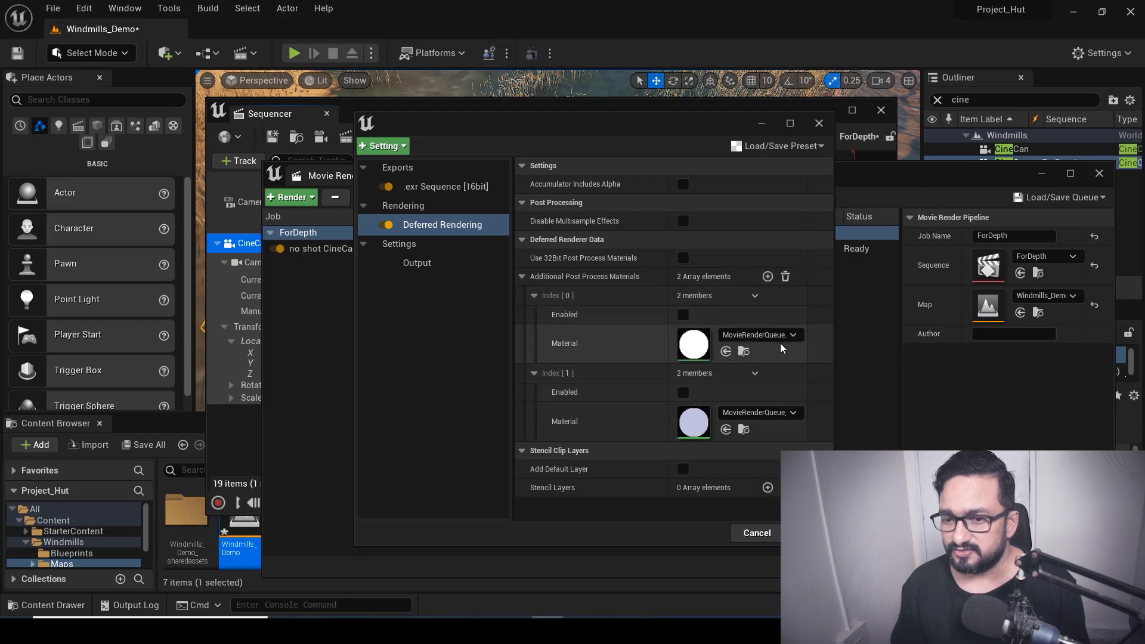
pyautogui.moveTo(834, 326); pyautogui.dragTo(1032, 329)
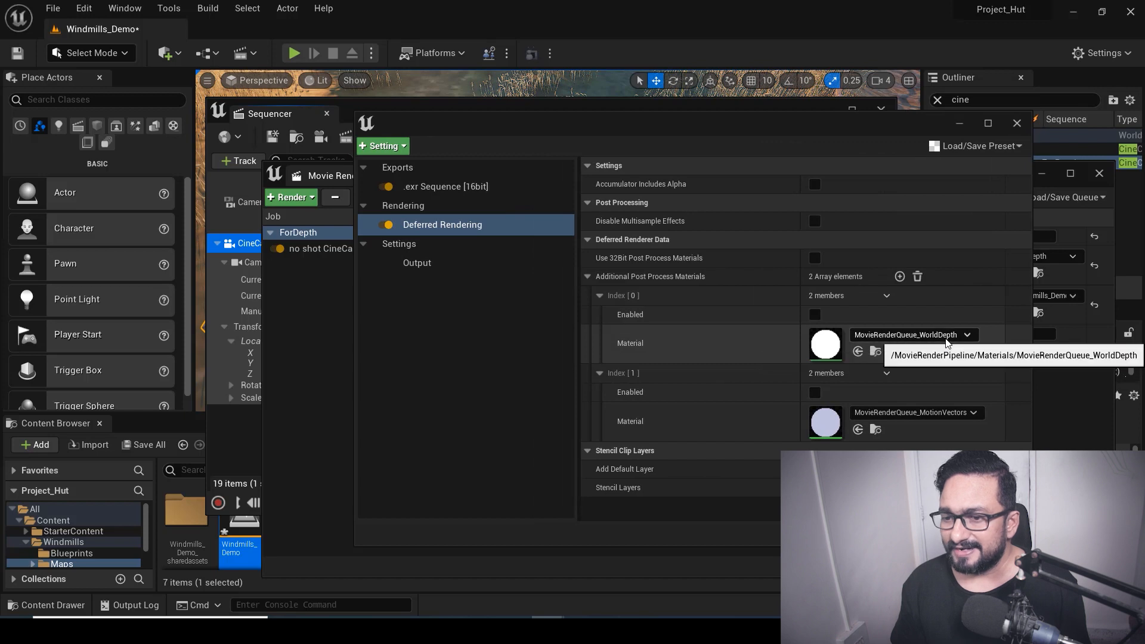
pyautogui.click(817, 316)
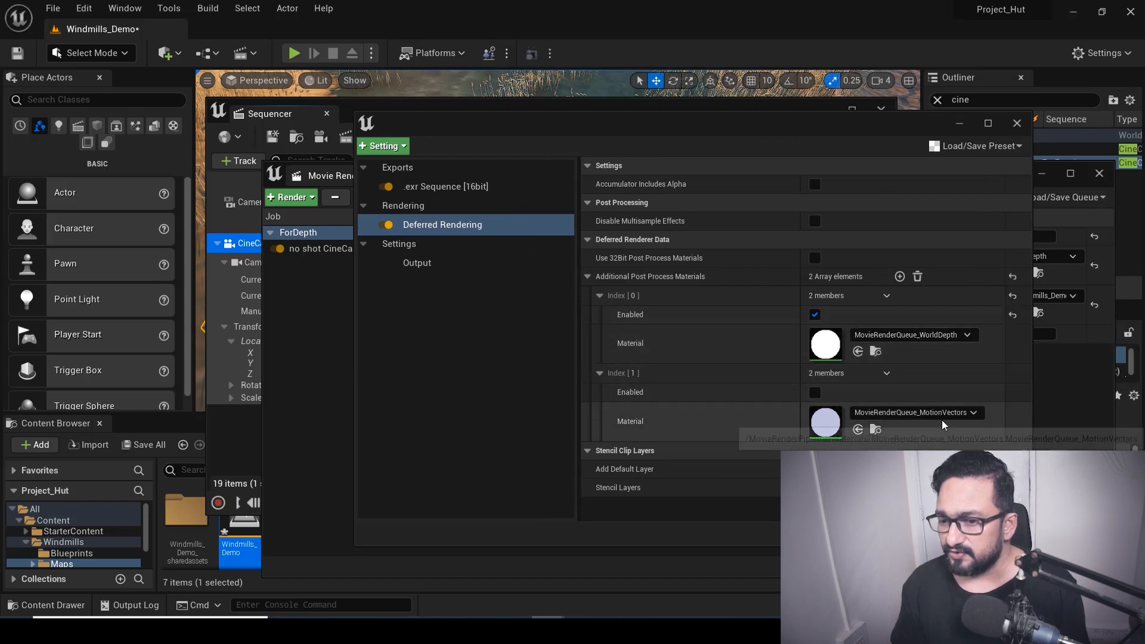
pyautogui.click(815, 393)
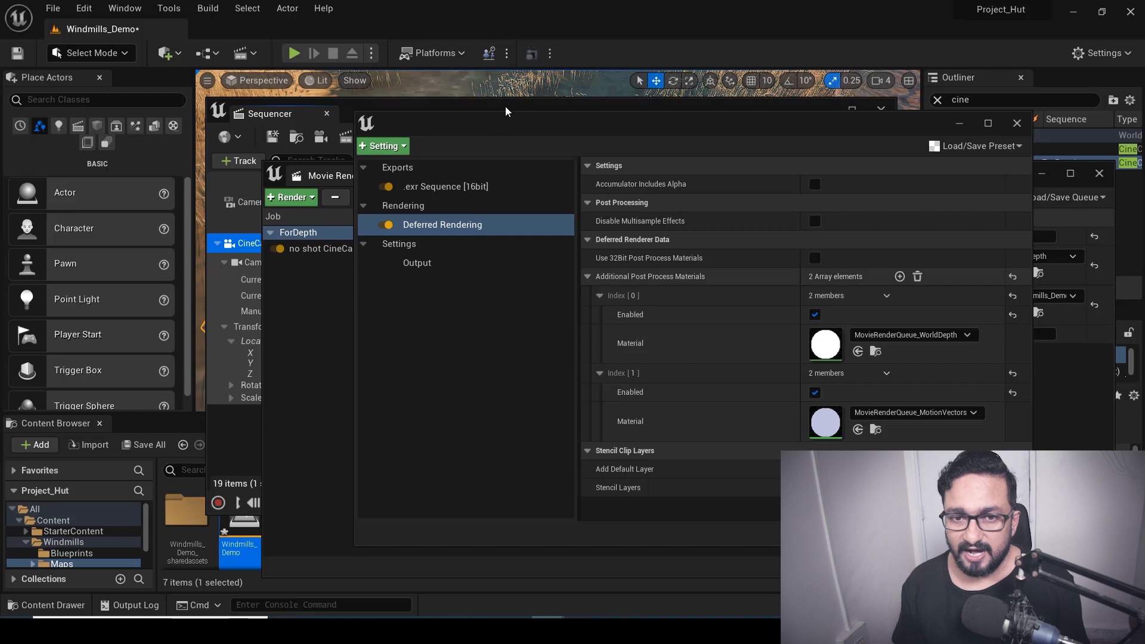
# Add an Anti-aliasing setting with a spatial sample count of 32 and enable Override Anti Aliasing
pyautogui.moveTo(497, 134); pyautogui.dragTo(488, 129)
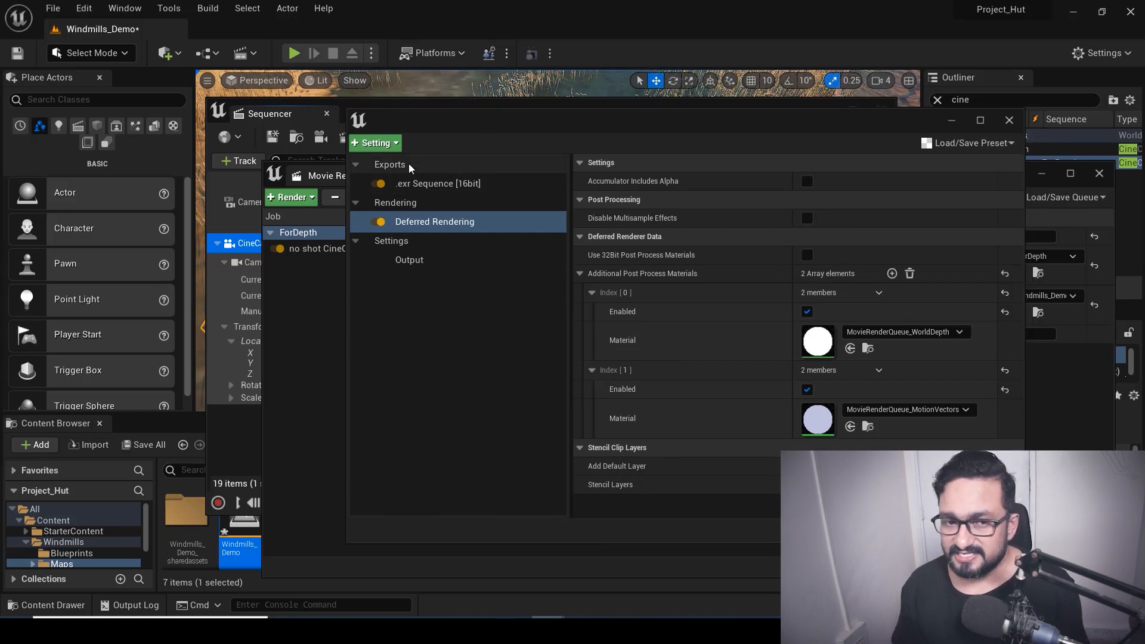
pyautogui.click(380, 144)
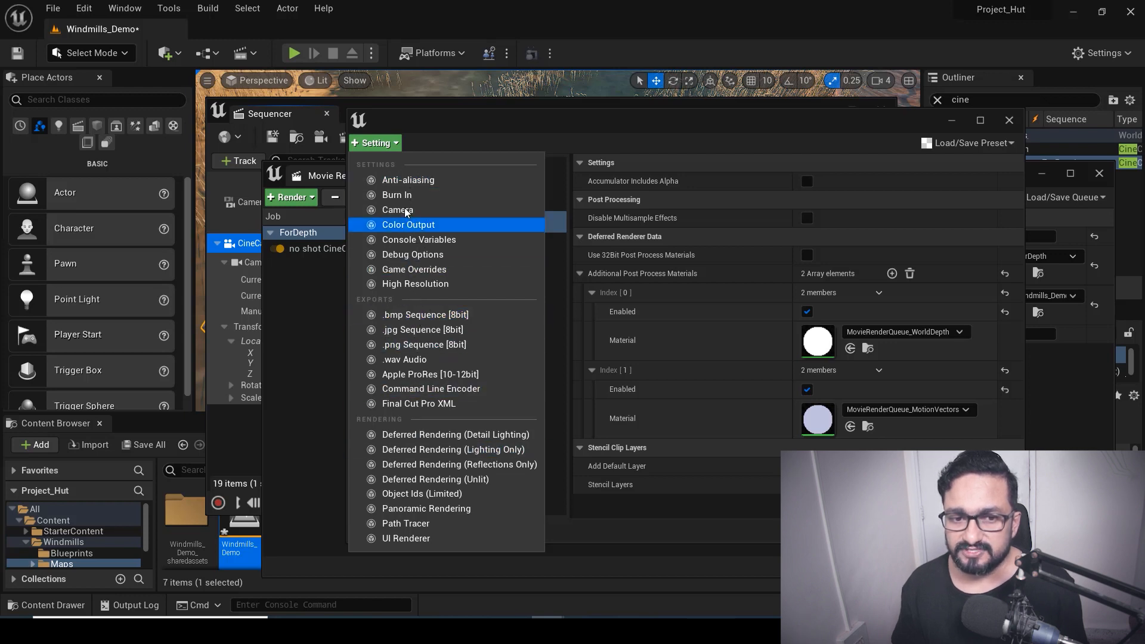
pyautogui.click(397, 181)
pyautogui.click(433, 262)
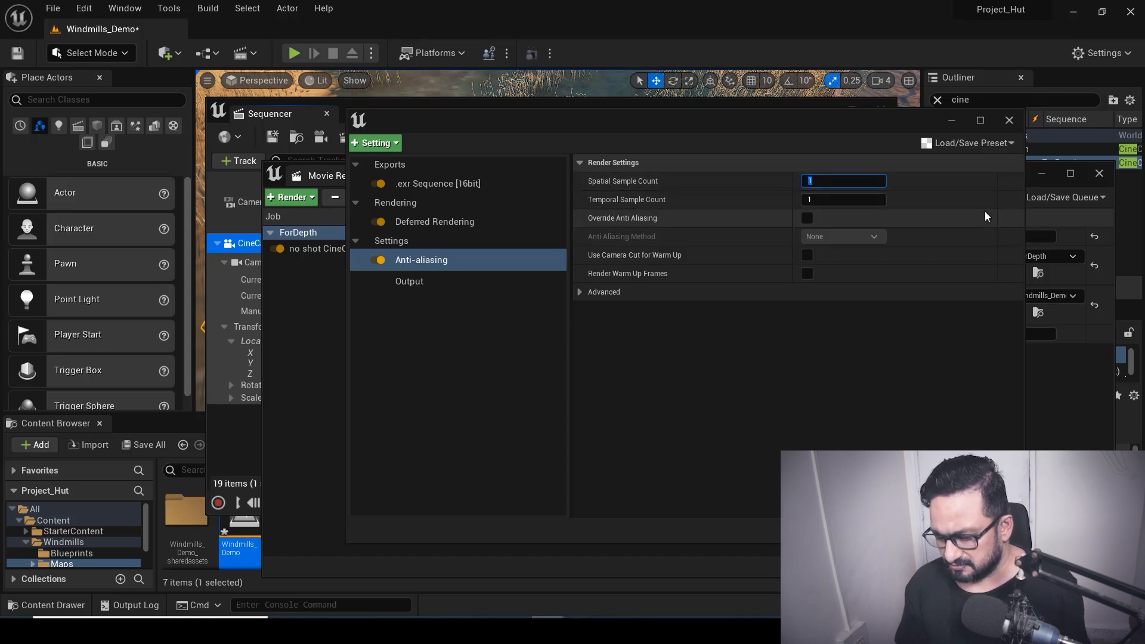
pyautogui.write('32')
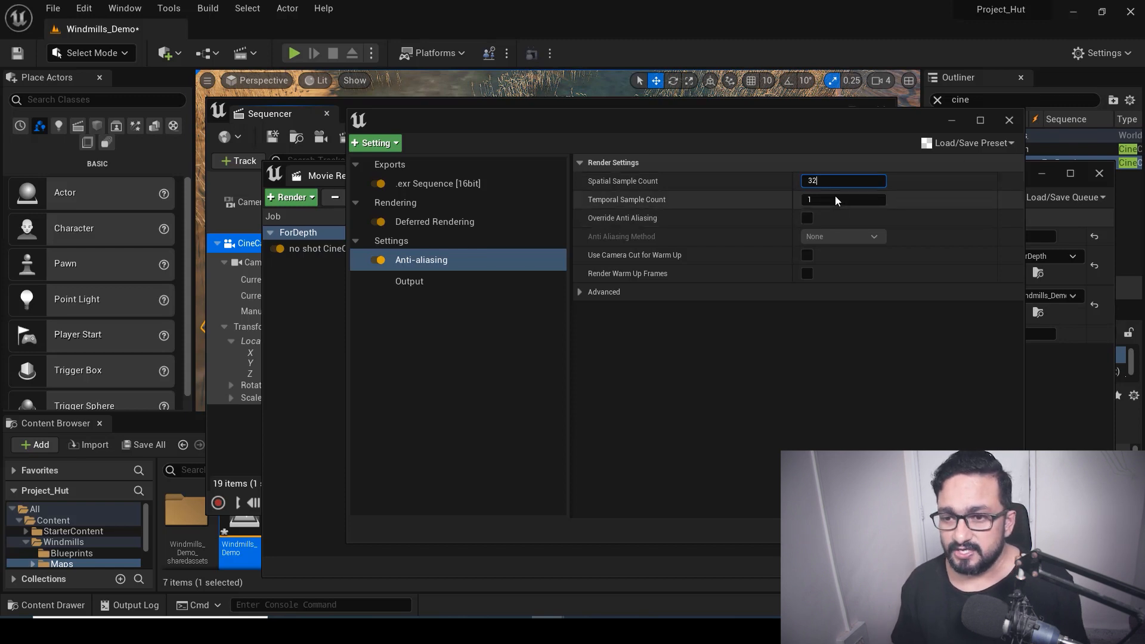
pyautogui.click(617, 226)
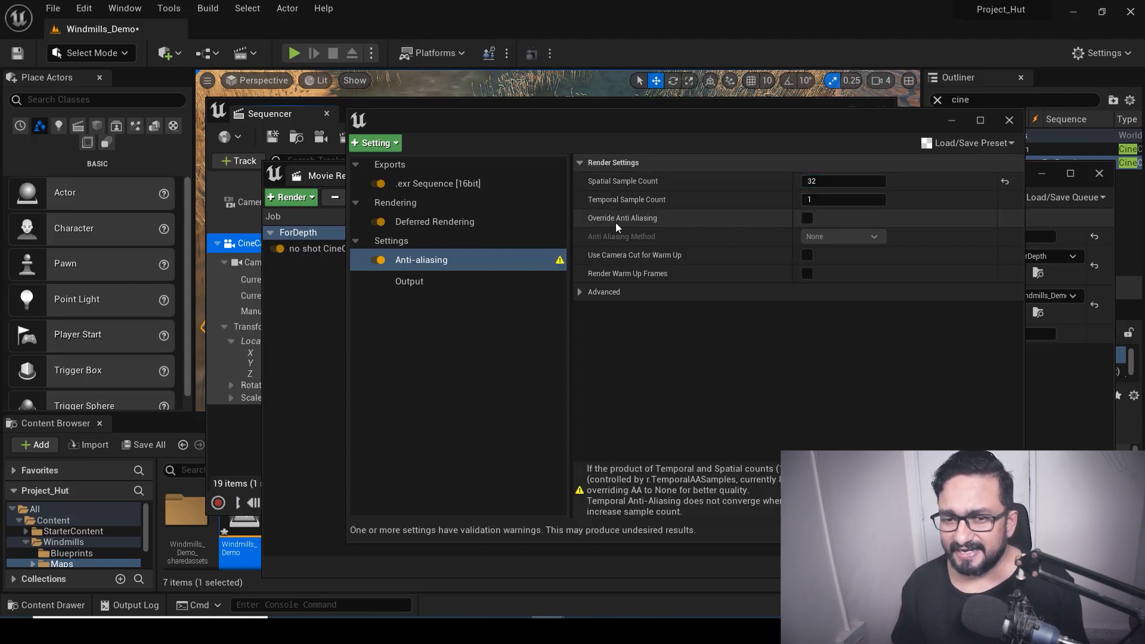
pyautogui.click(808, 219)
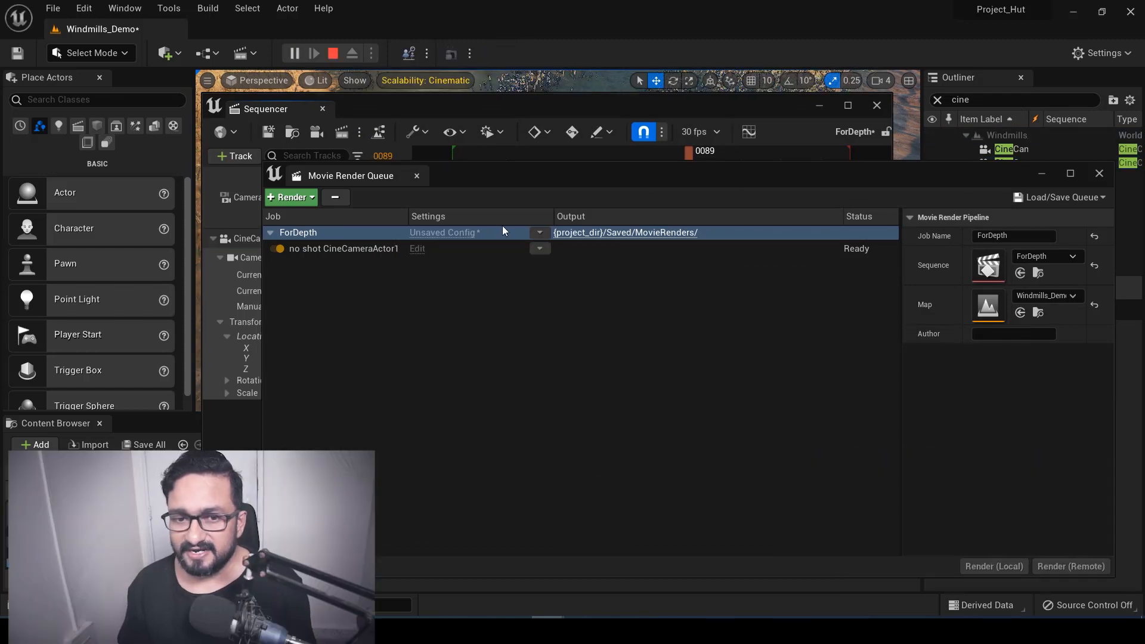
# Set the output directory to a new Depth_Cam2 folder inside Project_Hut's Output folder
pyautogui.press('Escape')
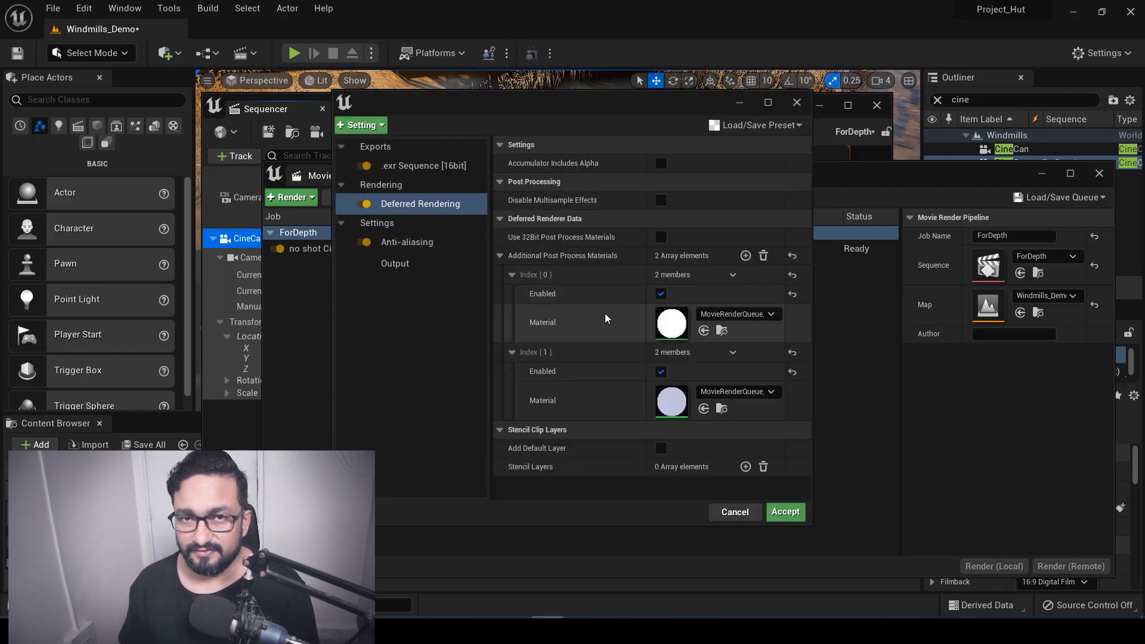
pyautogui.click(395, 264)
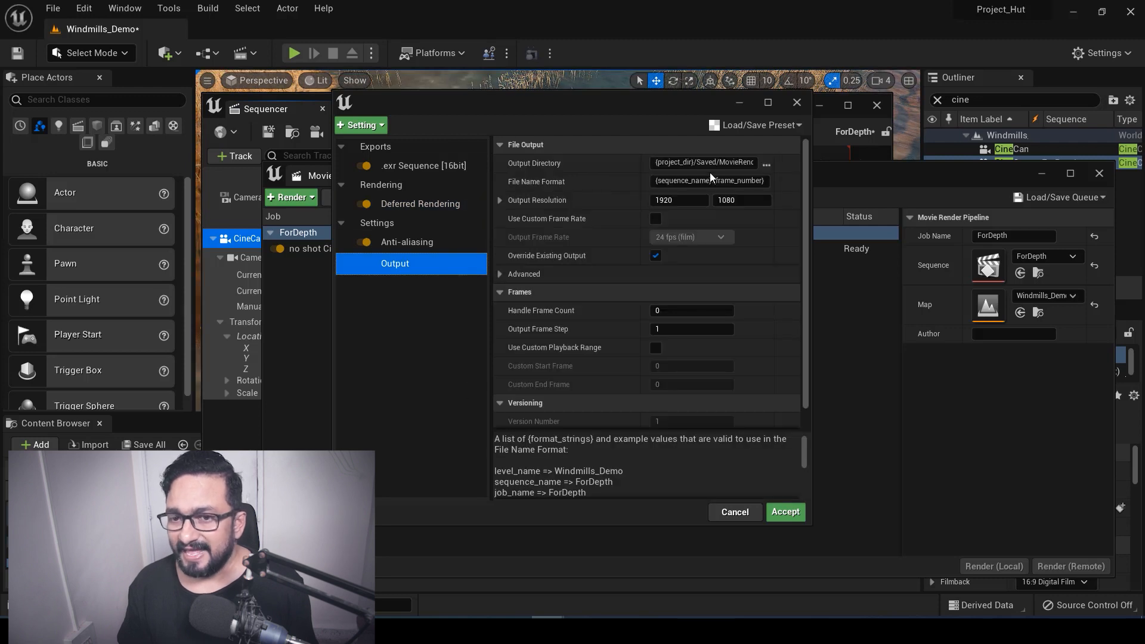
pyautogui.click(767, 165)
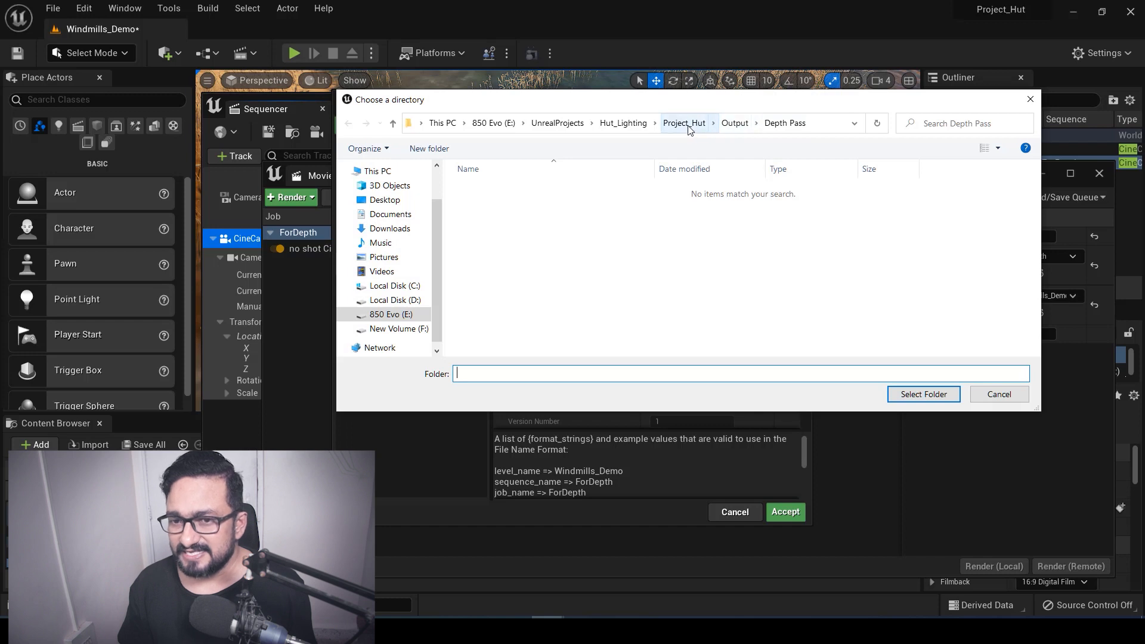
pyautogui.click(736, 123)
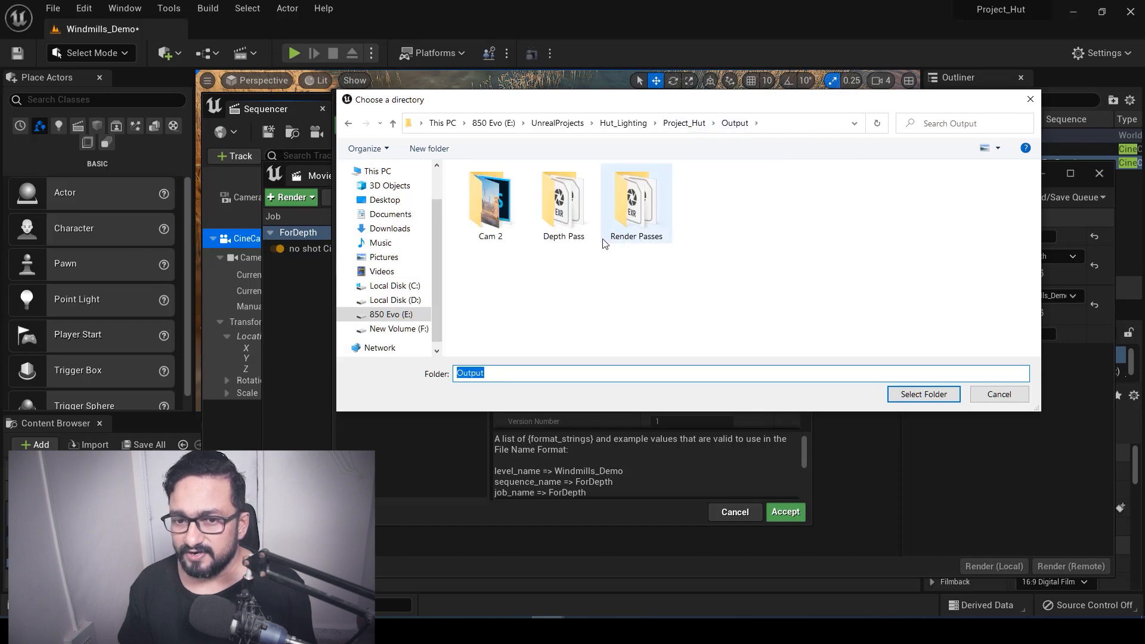
pyautogui.doubleClick(564, 216)
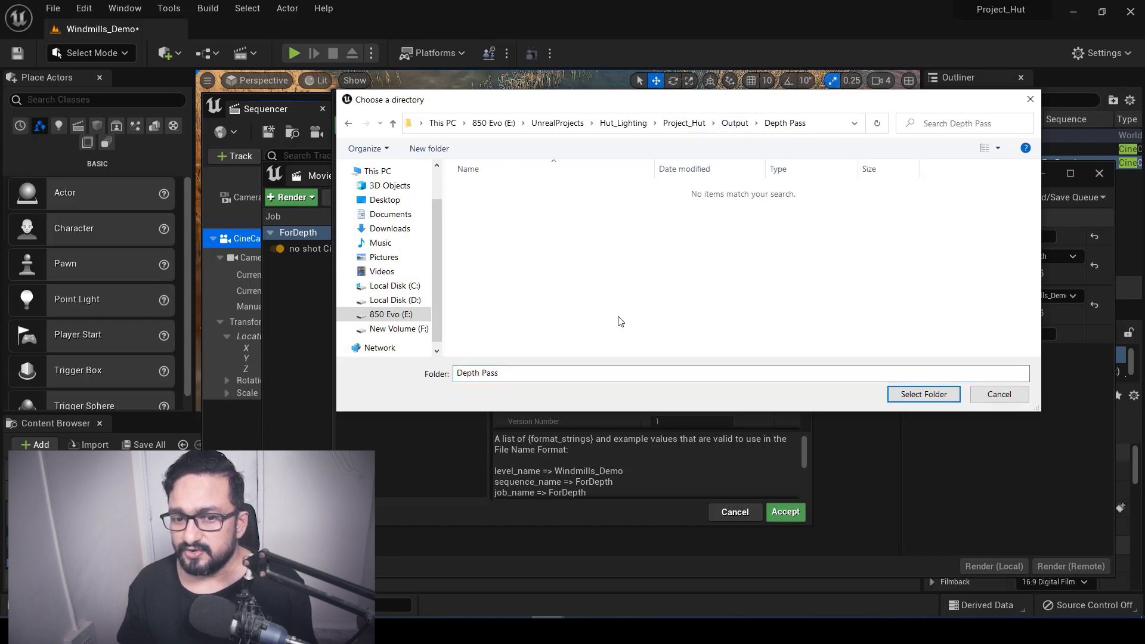
pyautogui.click(736, 124)
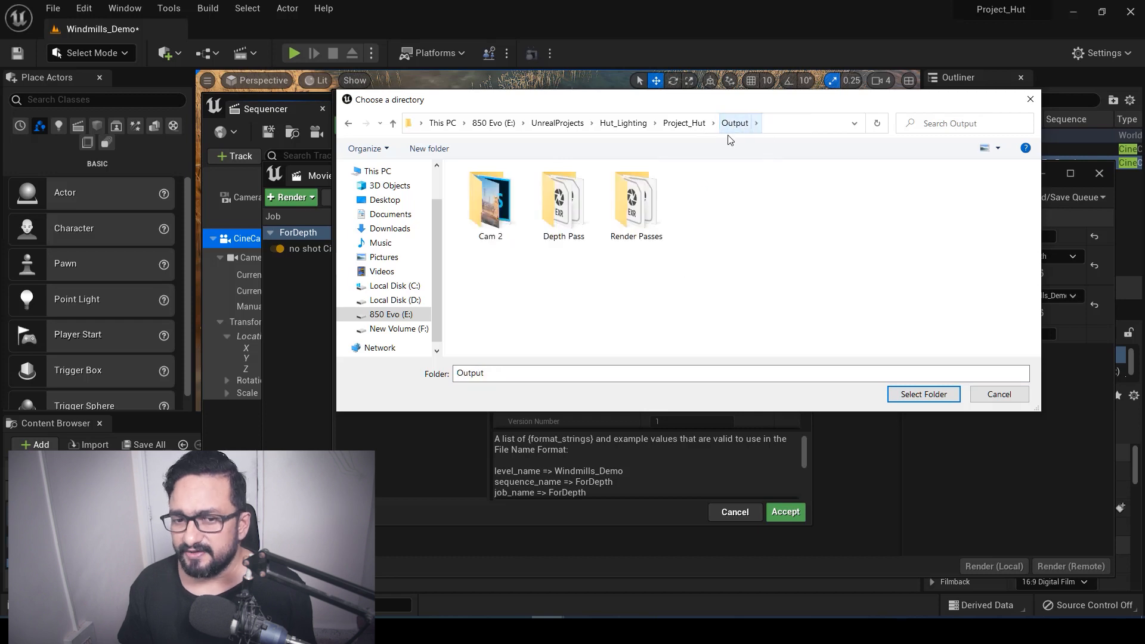
pyautogui.click(442, 147)
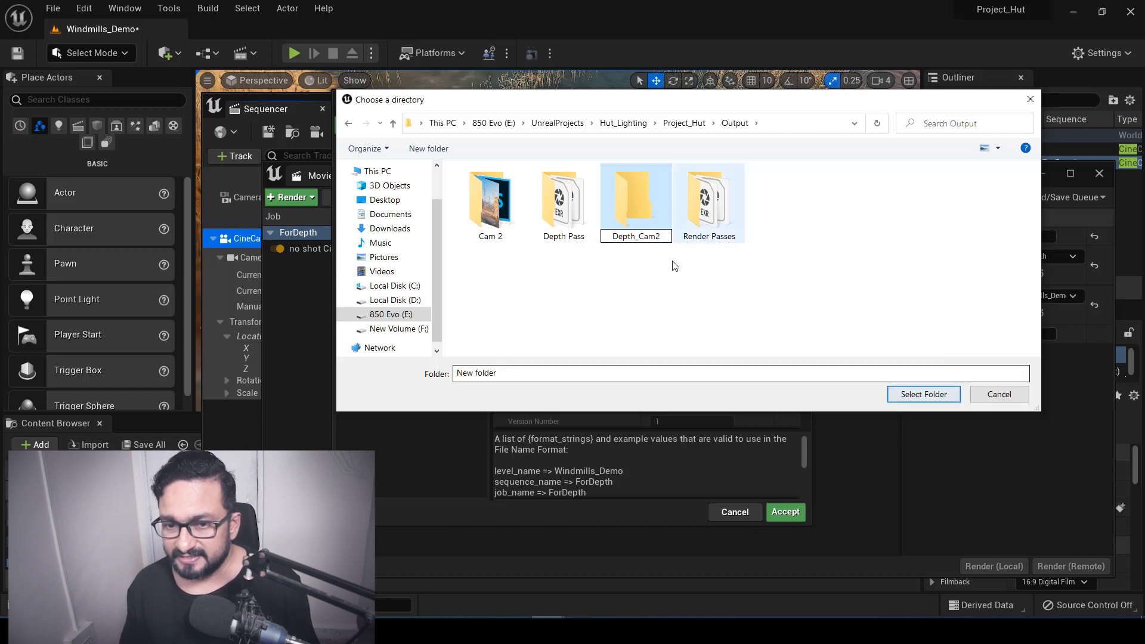
pyautogui.click(632, 206)
pyautogui.doubleClick(632, 203)
pyautogui.click(924, 394)
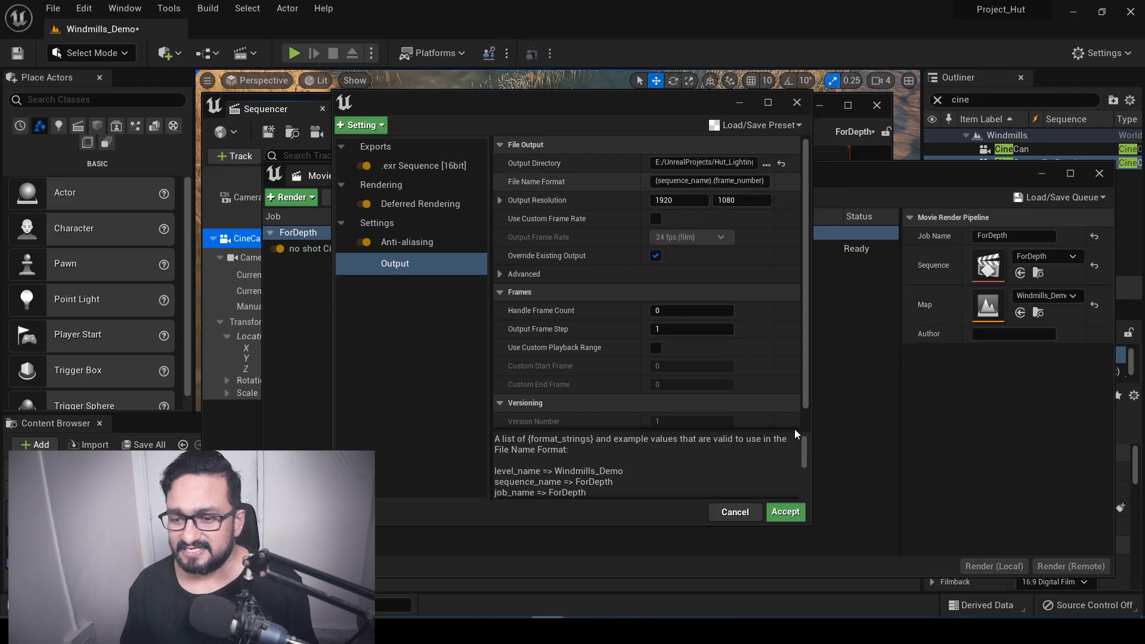
# Accept the configuration and start a local render of the ForDepth job
pyautogui.click(786, 513)
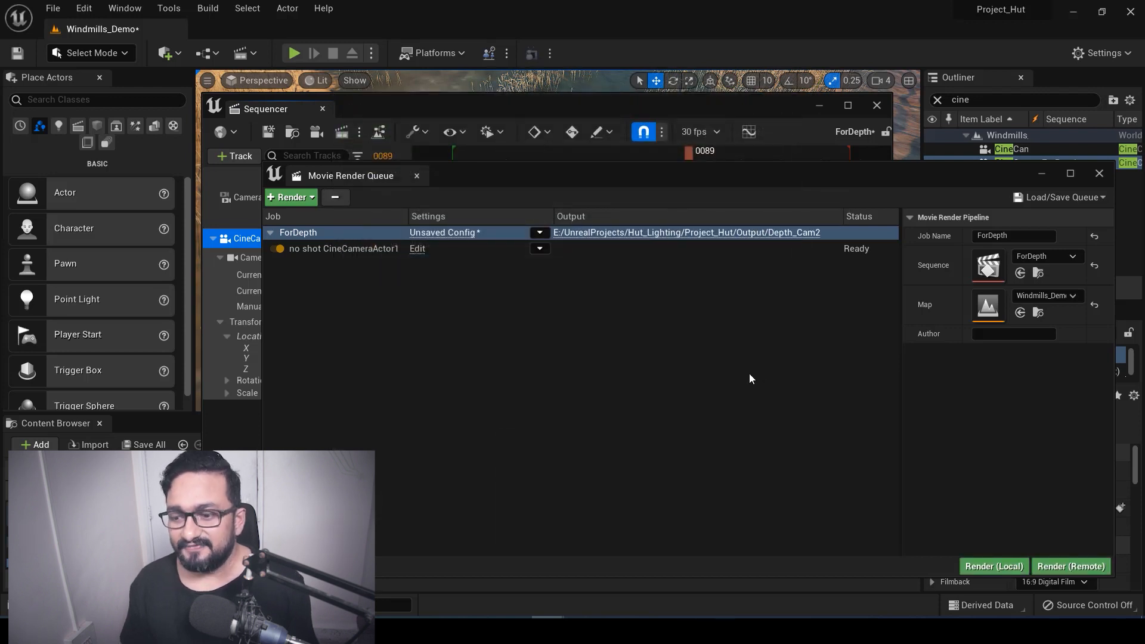
pyautogui.click(994, 567)
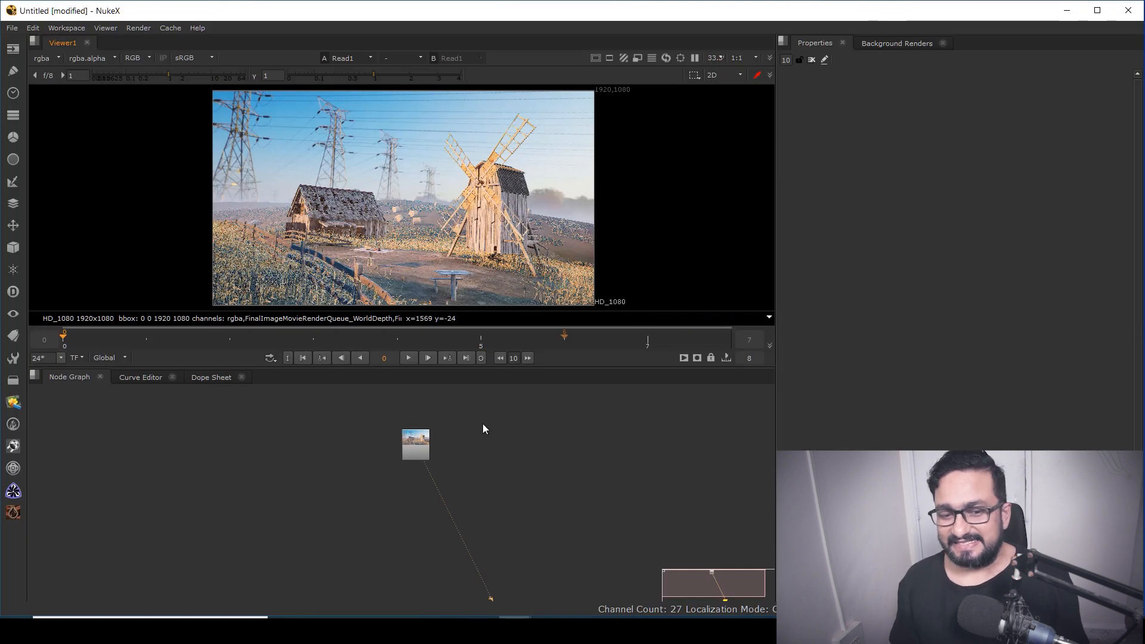
pyautogui.click(414, 445)
# Switch to NukeX and play back the rendered EXR sequence with the frame range set to Input
pyautogui.click(409, 358)
pyautogui.press('space')
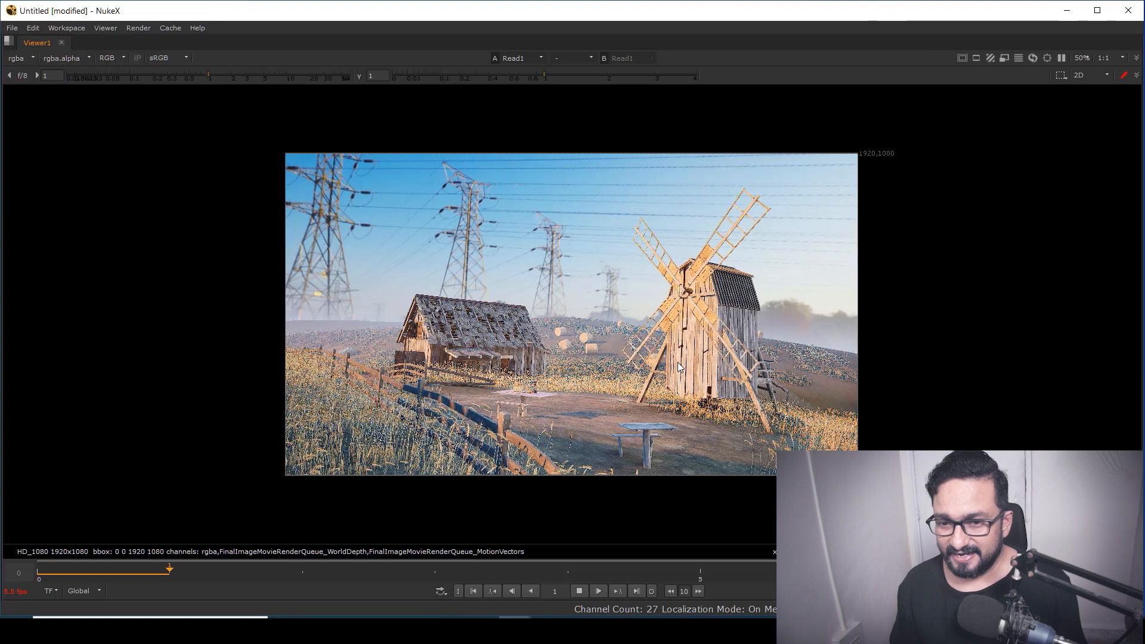
pyautogui.press('space')
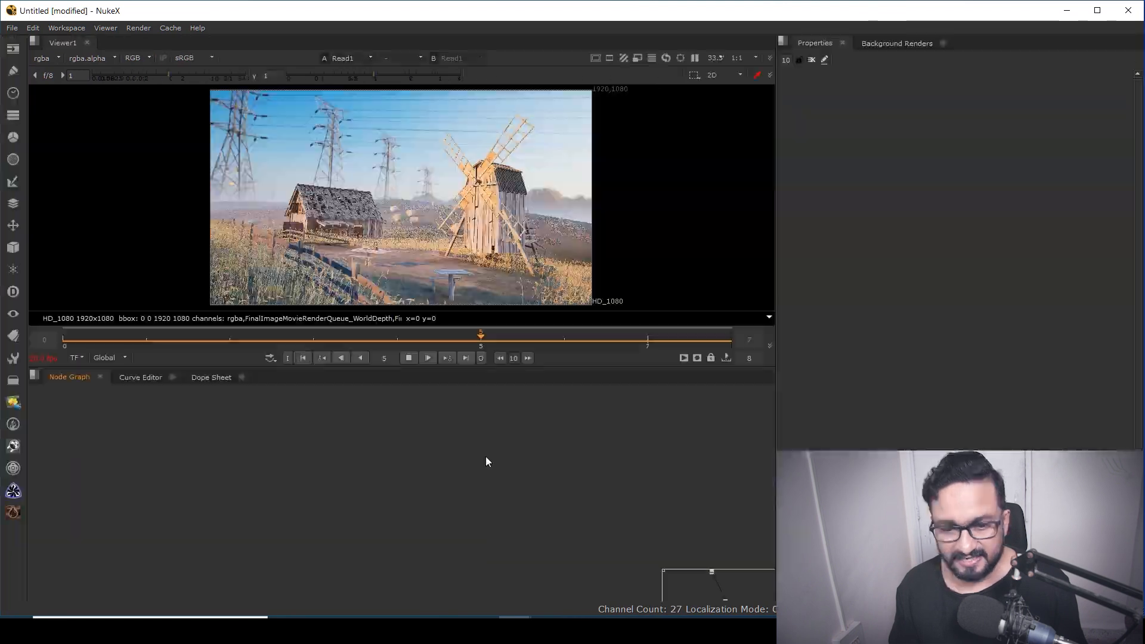
pyautogui.click(405, 358)
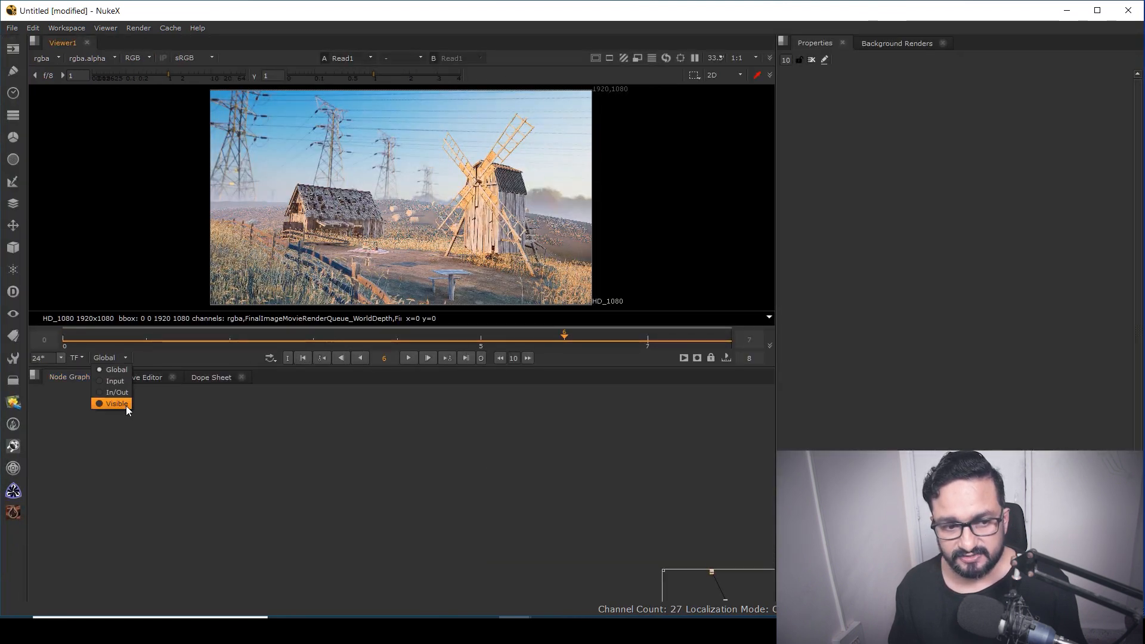
pyautogui.click(120, 381)
pyautogui.moveTo(521, 214); pyautogui.dragTo(539, 216, button='middle')
pyautogui.press('space')
pyautogui.scroll(1, 648, 352)
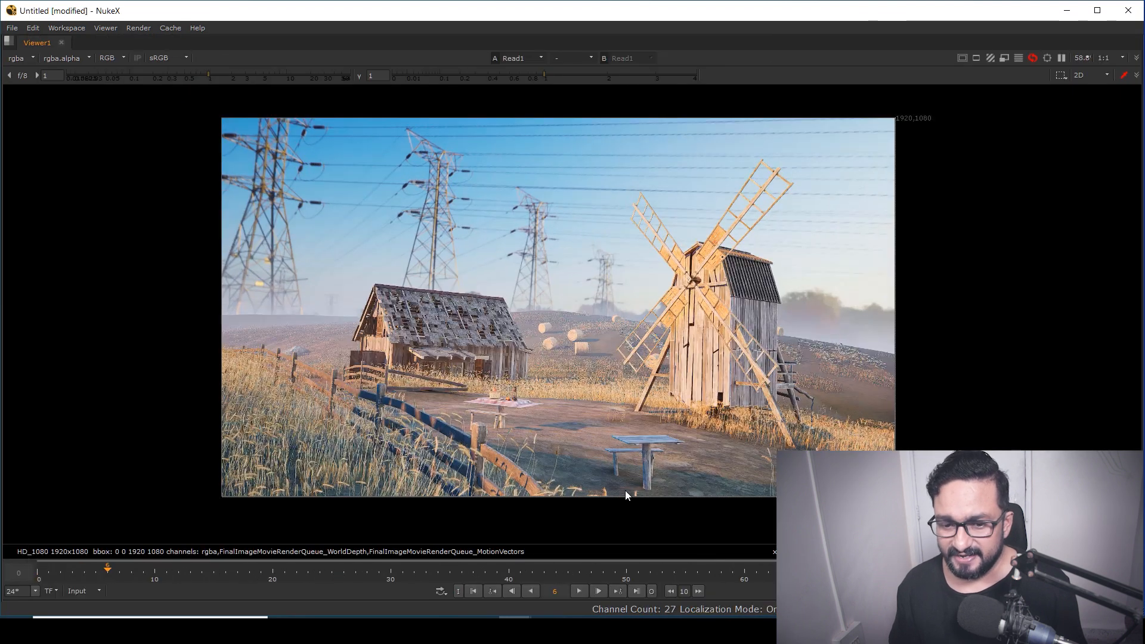
# Play the rendered sequence through again, stop playback and fit the image in the viewer
pyautogui.click(578, 591)
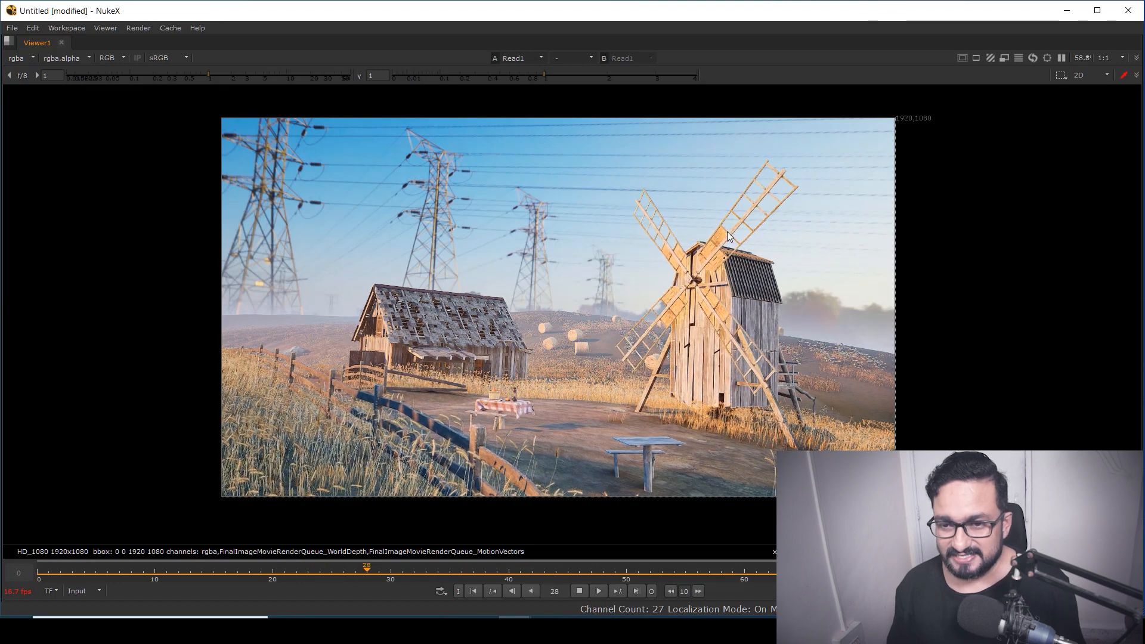
pyautogui.click(581, 589)
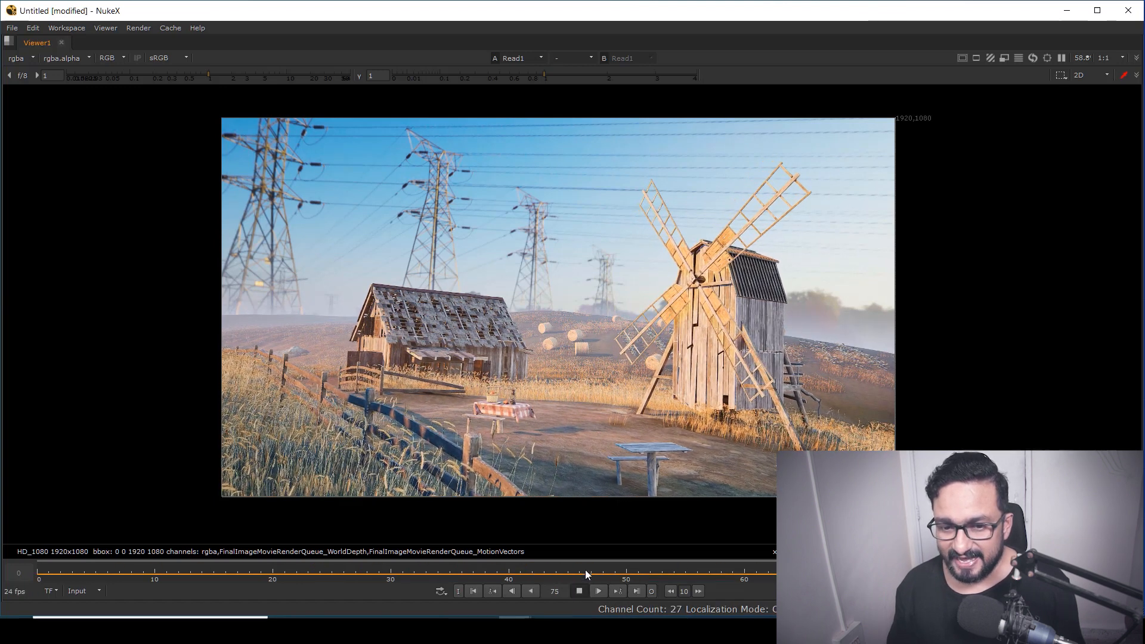
pyautogui.press('space')
pyautogui.moveTo(331, 206); pyautogui.dragTo(339, 205, button='middle')
pyautogui.press('f')
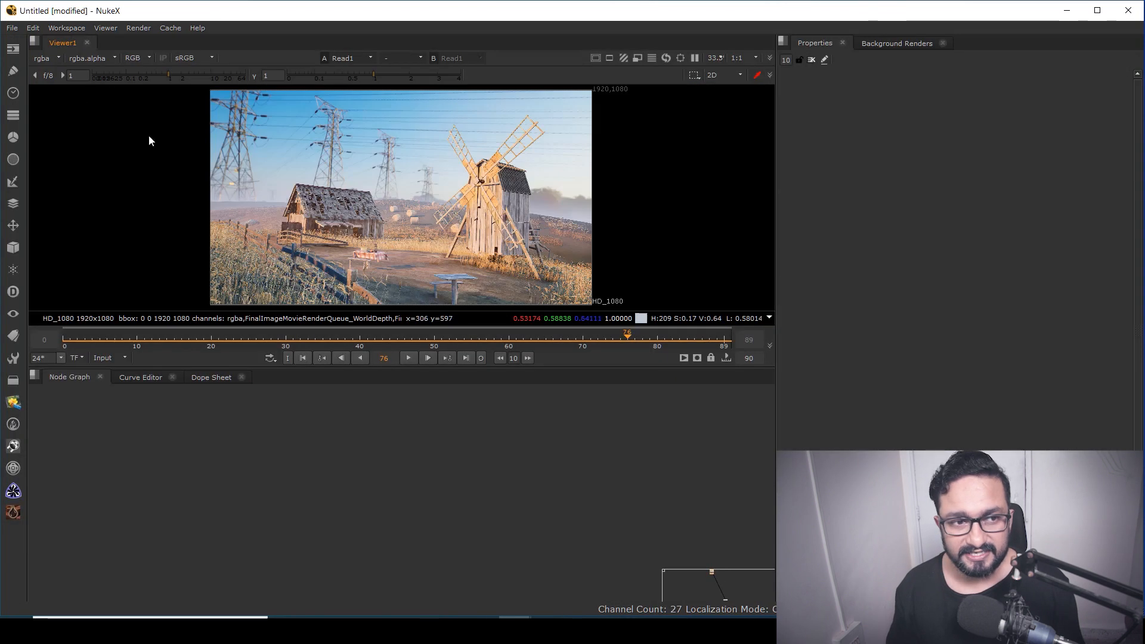
# Inspect the MotionVectors and WorldDepth layers in the viewer, adjusting the viewer exposure, then return to the rgba channels
pyautogui.click(42, 59)
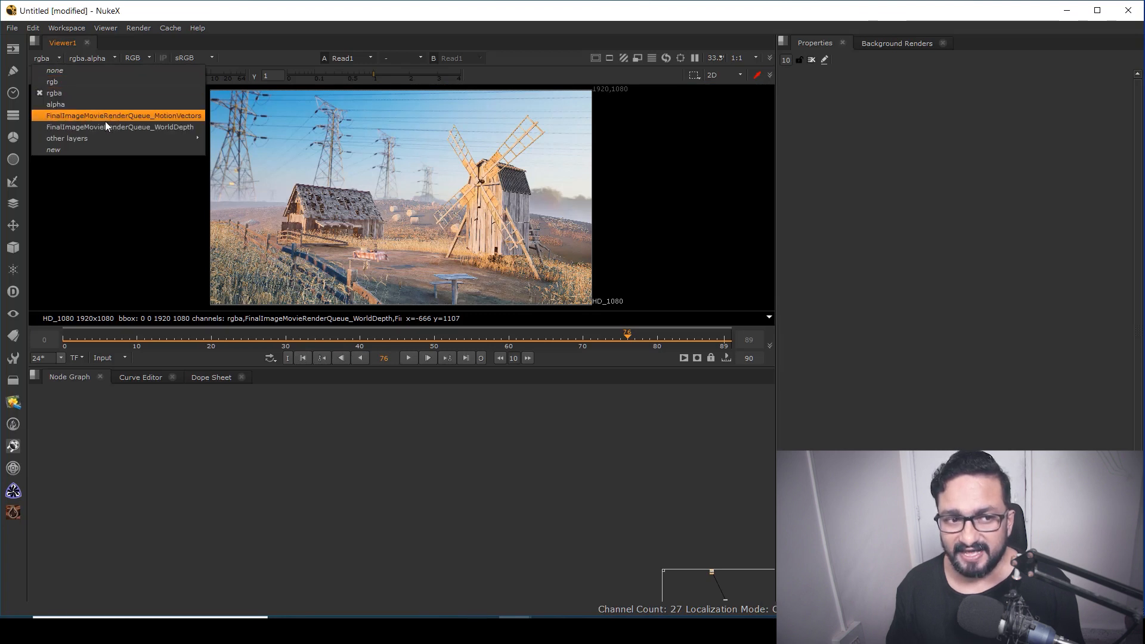
pyautogui.click(158, 116)
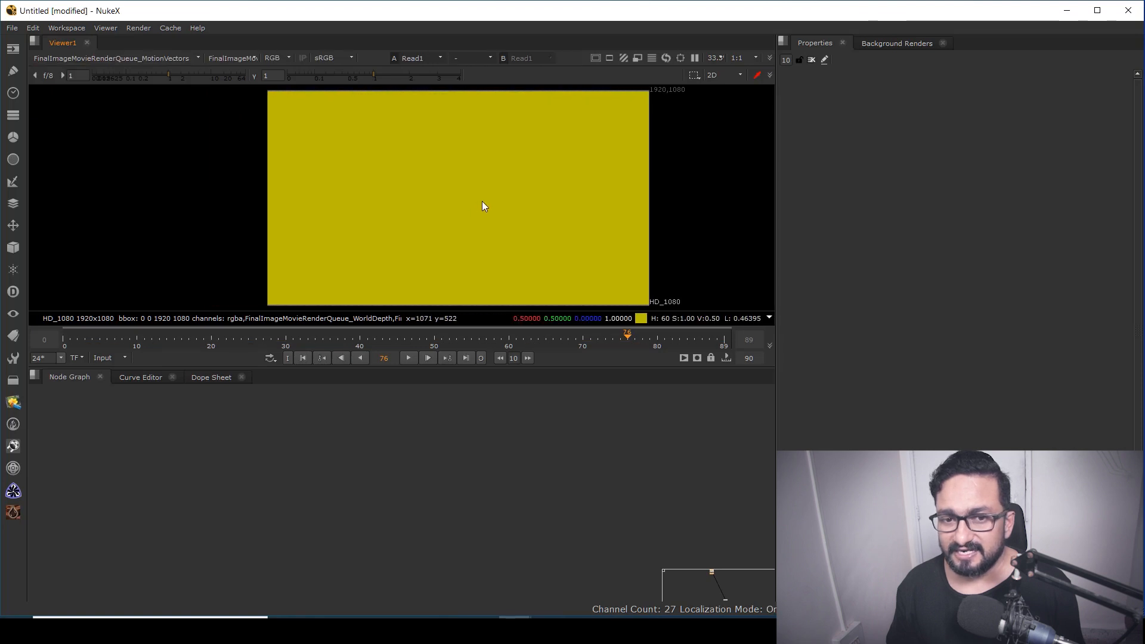
pyautogui.click(61, 57)
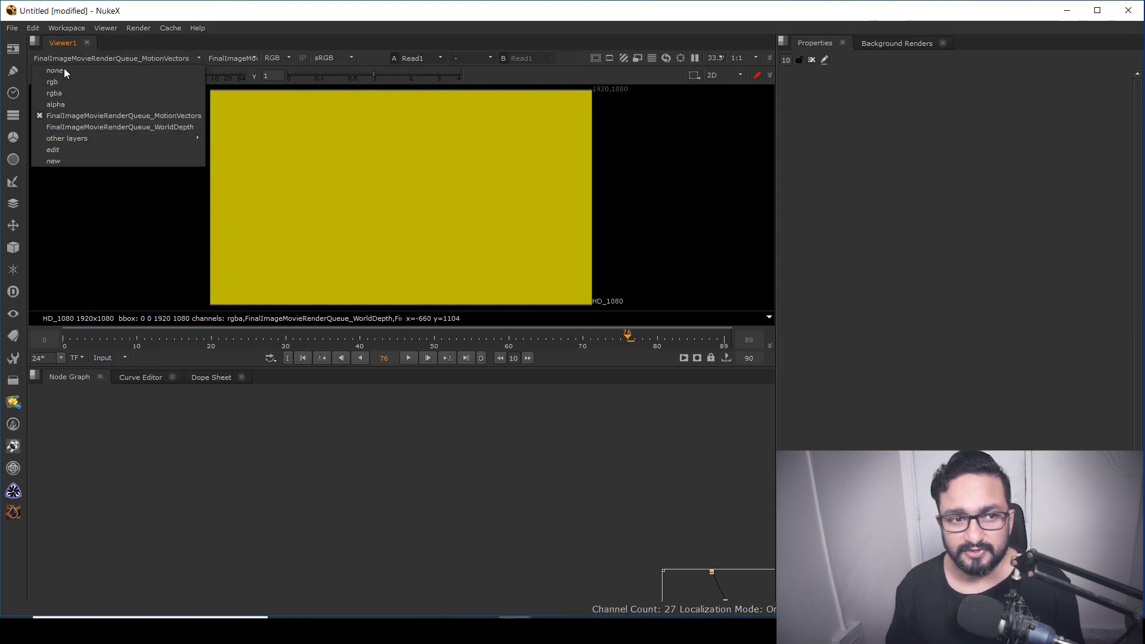
pyautogui.click(145, 127)
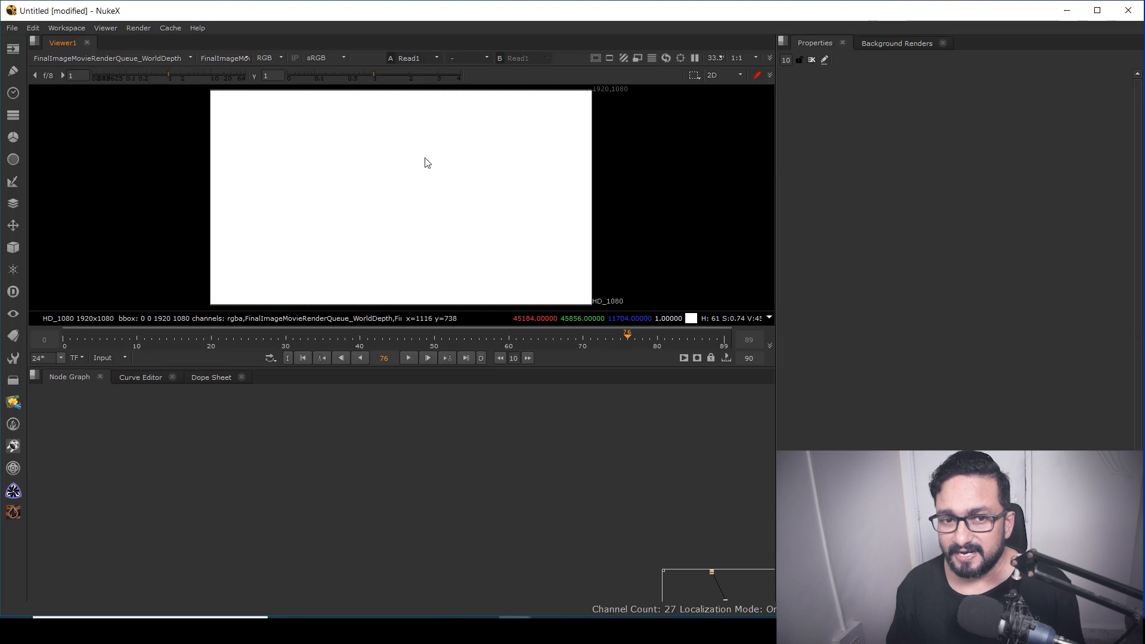
pyautogui.click(36, 75)
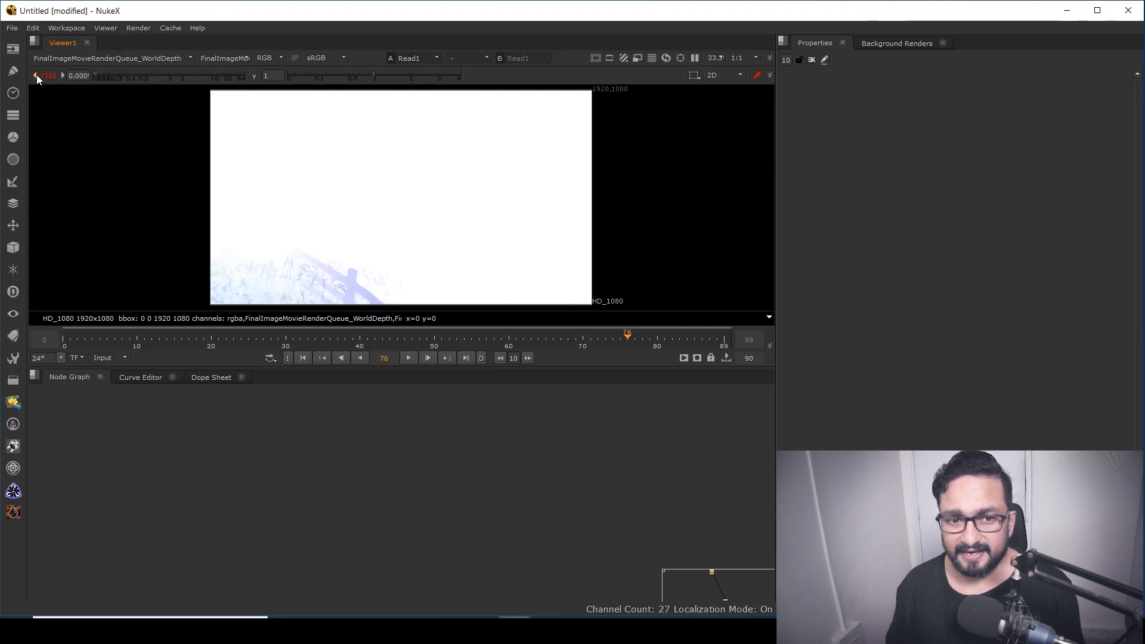
pyautogui.click(35, 74)
pyautogui.click(35, 74)
pyautogui.click(35, 74)
pyautogui.click(35, 74)
pyautogui.click(35, 74)
pyautogui.click(35, 74)
pyautogui.click(34, 74)
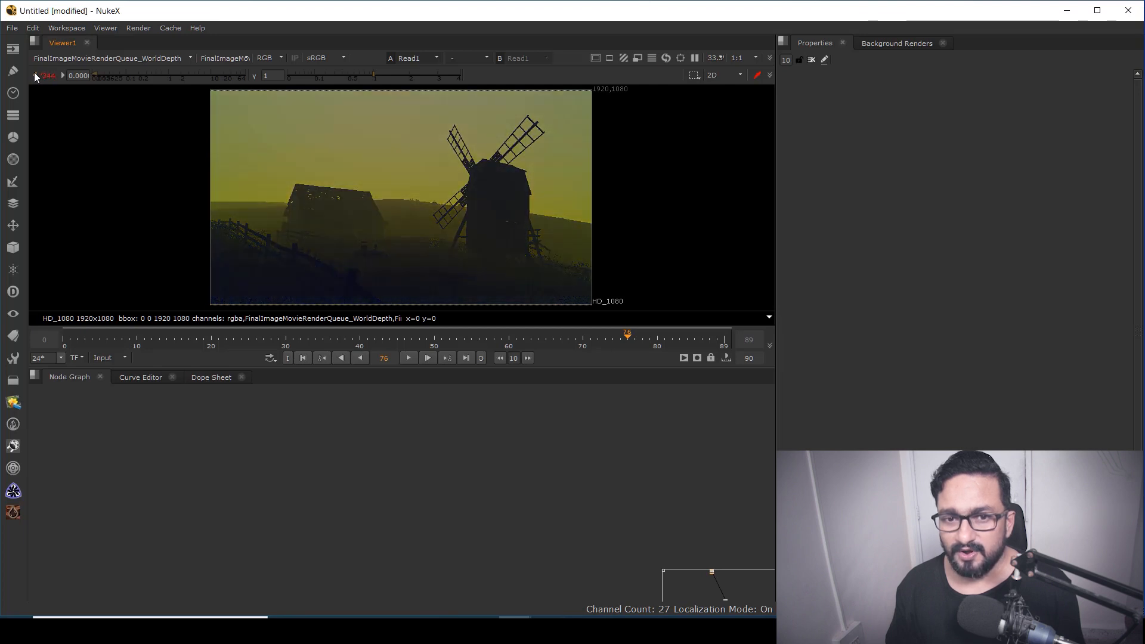
pyautogui.keyDown('ctrl'); pyautogui.click(139, 73); pyautogui.keyUp('ctrl')
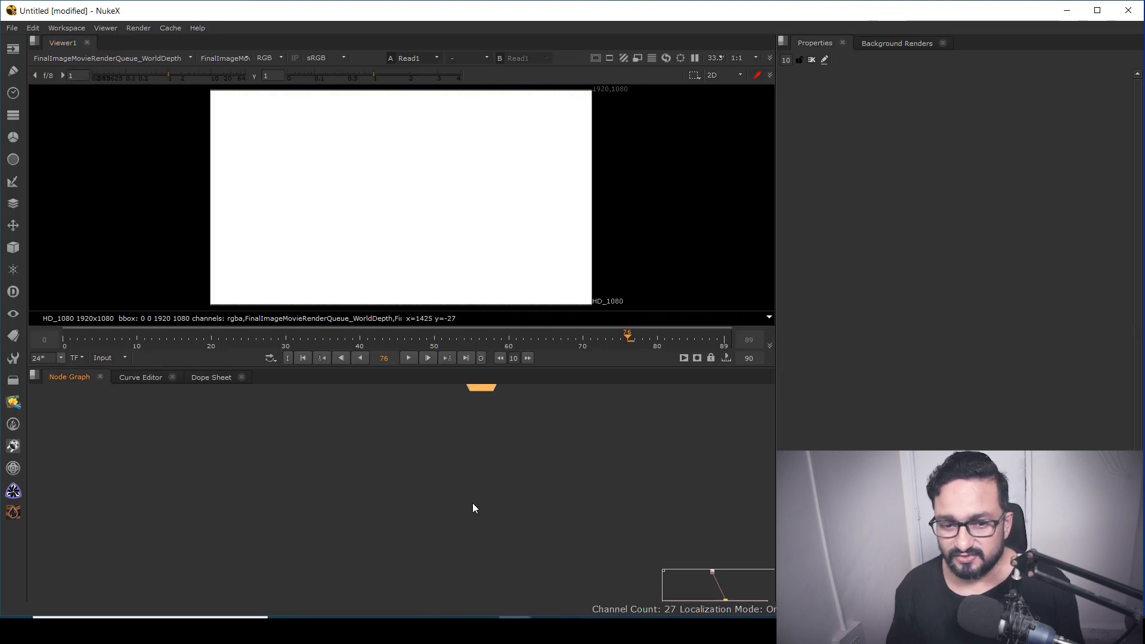
pyautogui.press('f')
pyautogui.click(81, 61)
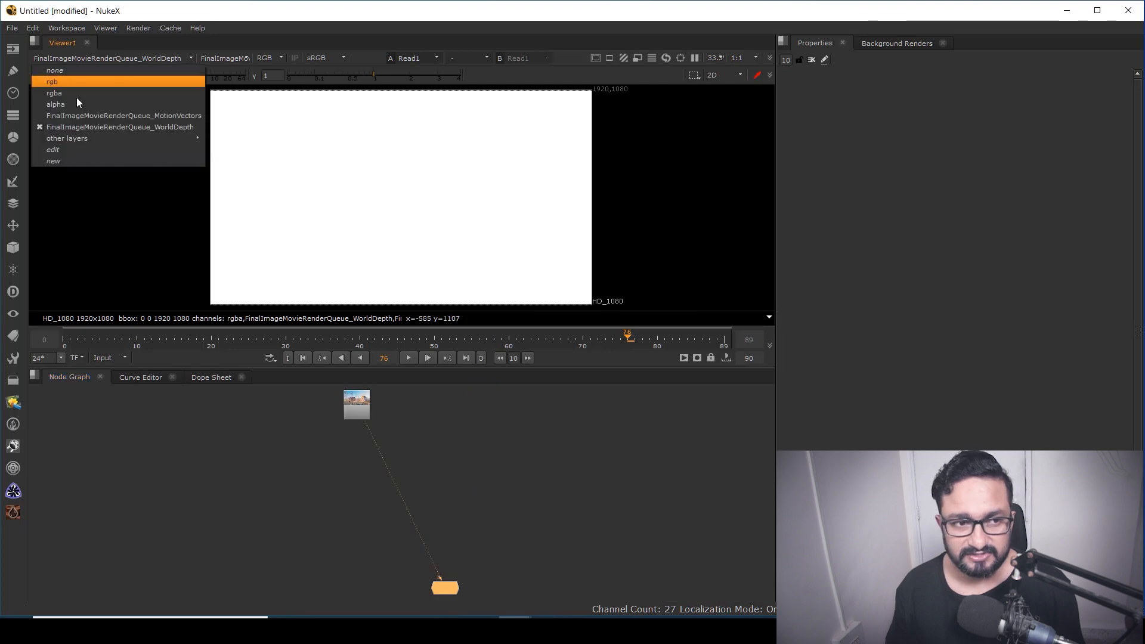
pyautogui.click(64, 95)
# Add a Shuffle node after Read1 and set its input layer to FinalImageMovieRenderQueue_WorldDepth
pyautogui.moveTo(411, 451); pyautogui.dragTo(491, 430, button='middle')
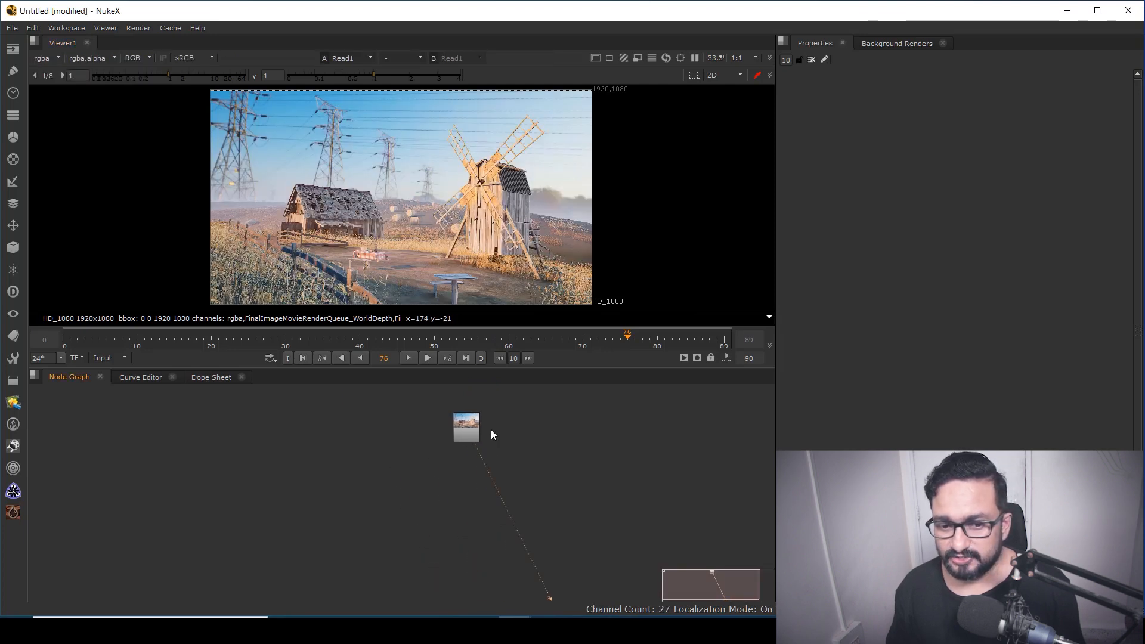
pyautogui.moveTo(474, 431); pyautogui.dragTo(492, 420)
pyautogui.scroll(3, 496, 446)
pyautogui.scroll(1, 496, 445)
pyautogui.moveTo(578, 420); pyautogui.dragTo(545, 456, button='middle')
pyautogui.click(534, 443)
pyautogui.press('Tab')
pyautogui.write('s')
pyautogui.press('Return')
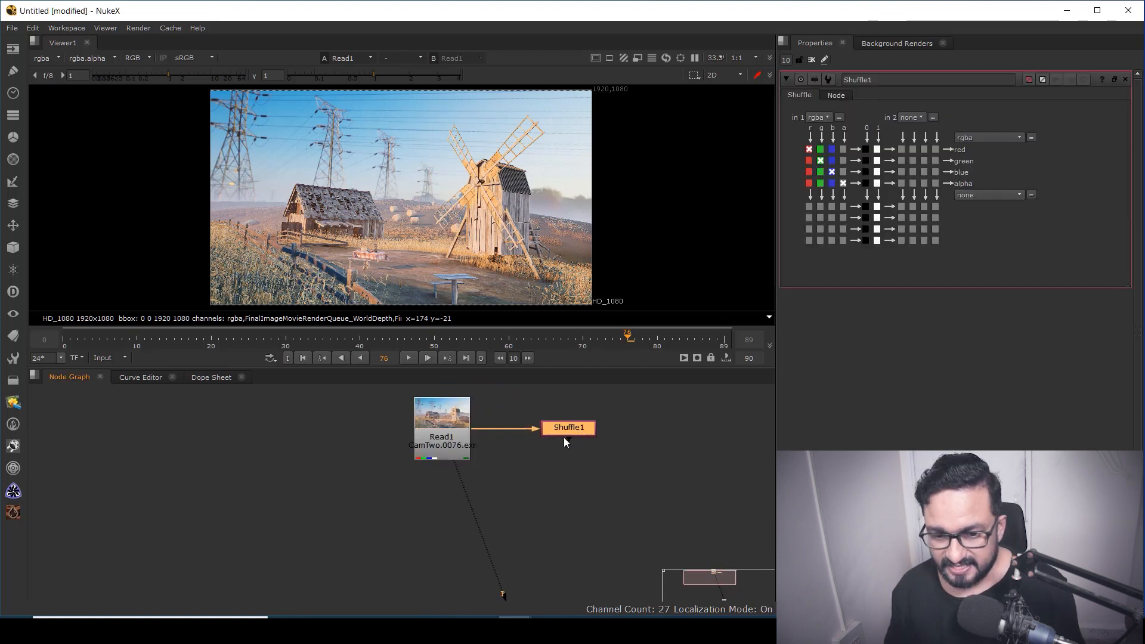
pyautogui.click(819, 117)
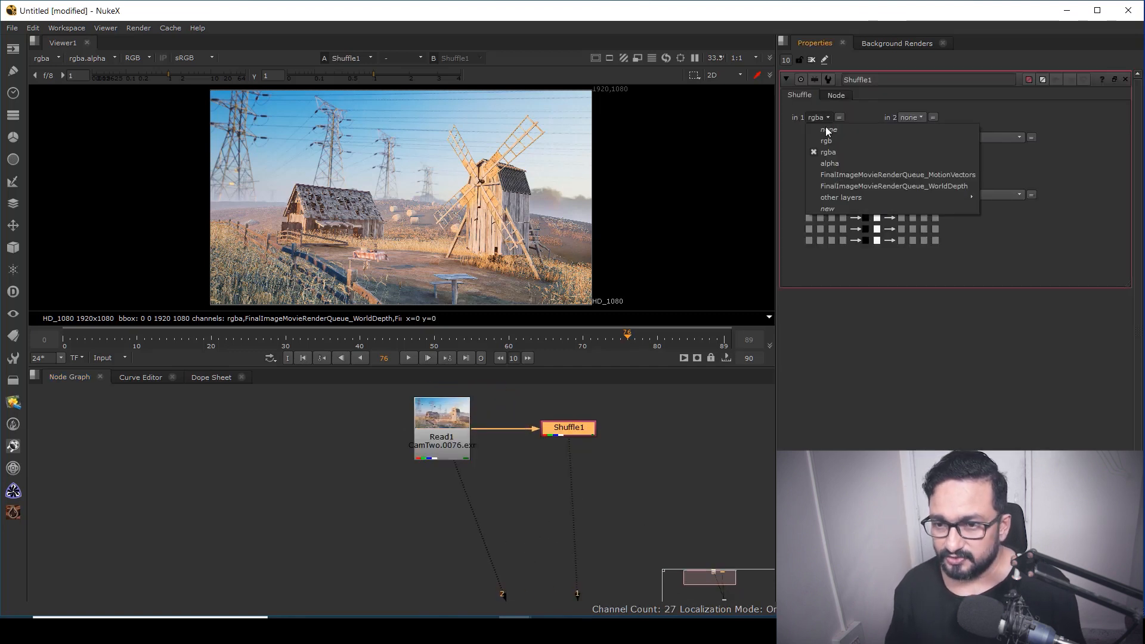
pyautogui.click(847, 185)
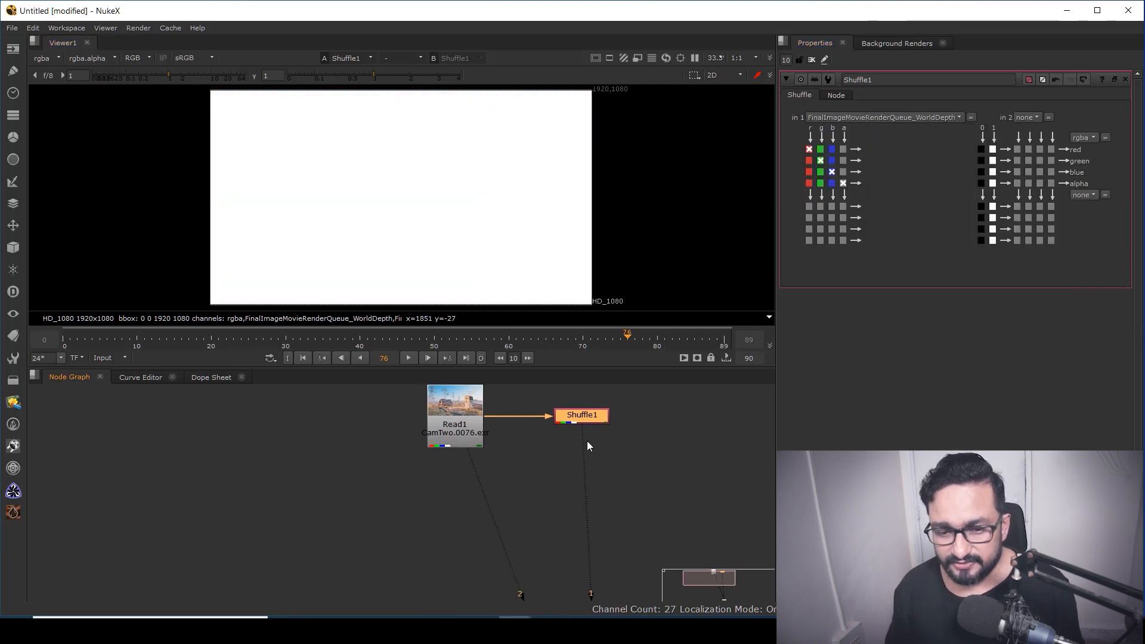
# Add a Grade node after the Shuffle, set its channels to rgba and lower the gain to 0.00016
pyautogui.press('g')
pyautogui.moveTo(621, 442); pyautogui.dragTo(587, 461)
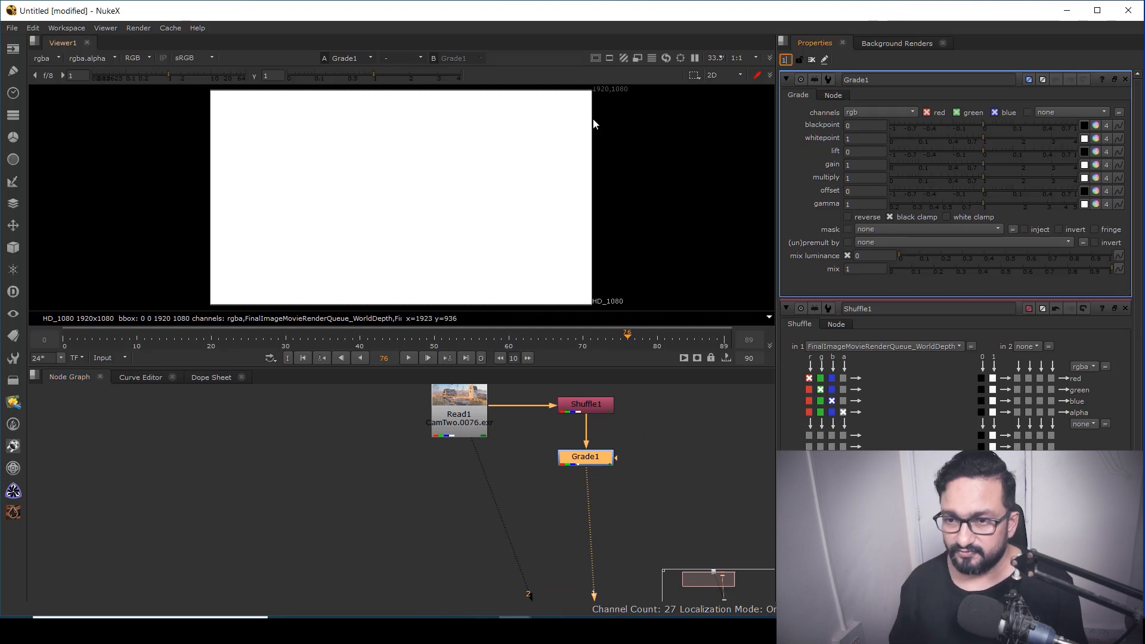
pyautogui.press('Return')
pyautogui.click(862, 112)
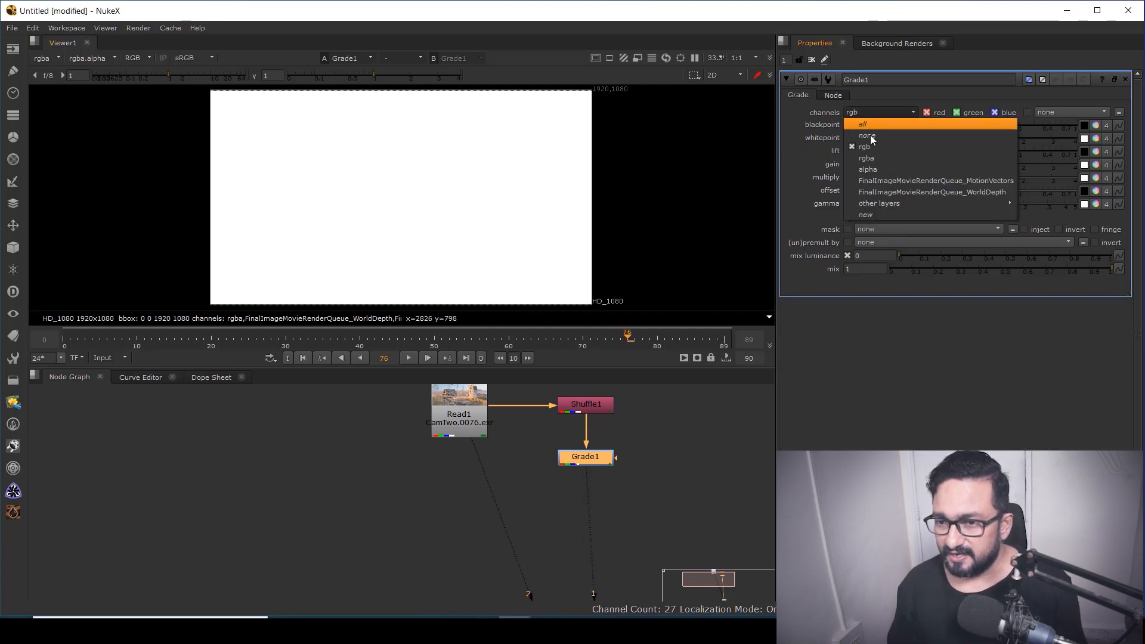
pyautogui.click(872, 160)
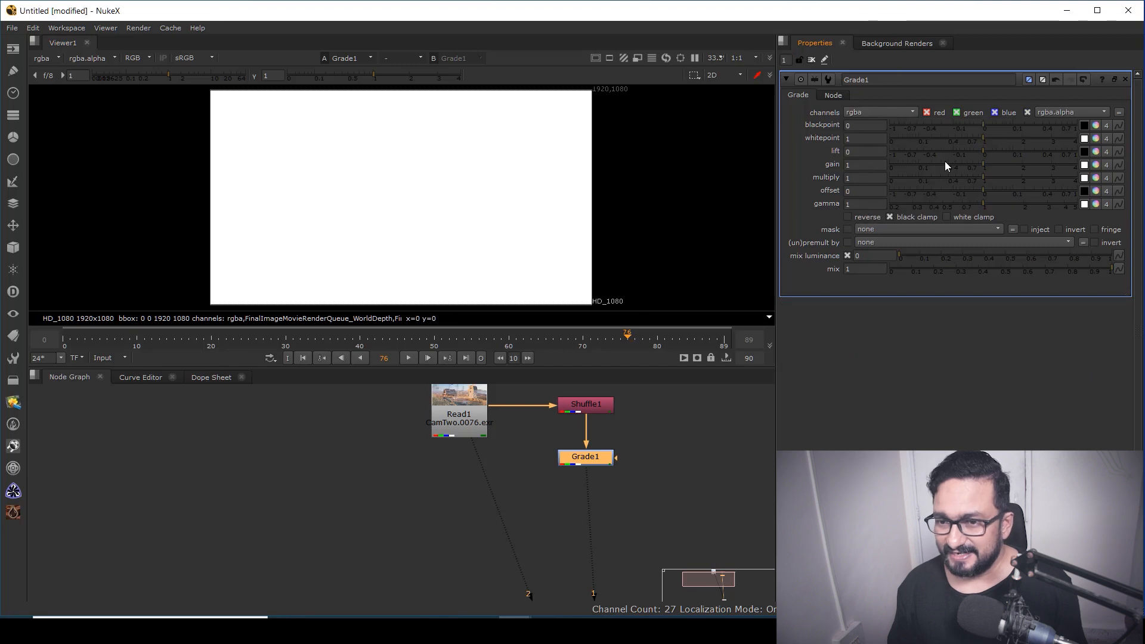
pyautogui.moveTo(988, 169); pyautogui.dragTo(891, 164)
pyautogui.scroll(3, 382, 222)
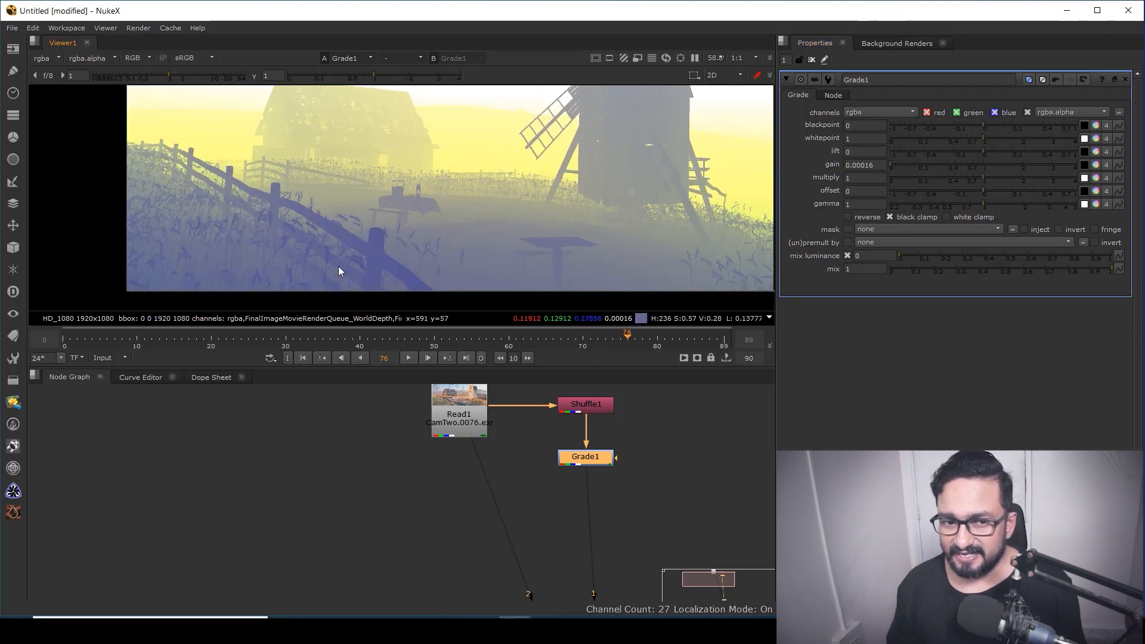
pyautogui.scroll(2, 486, 158)
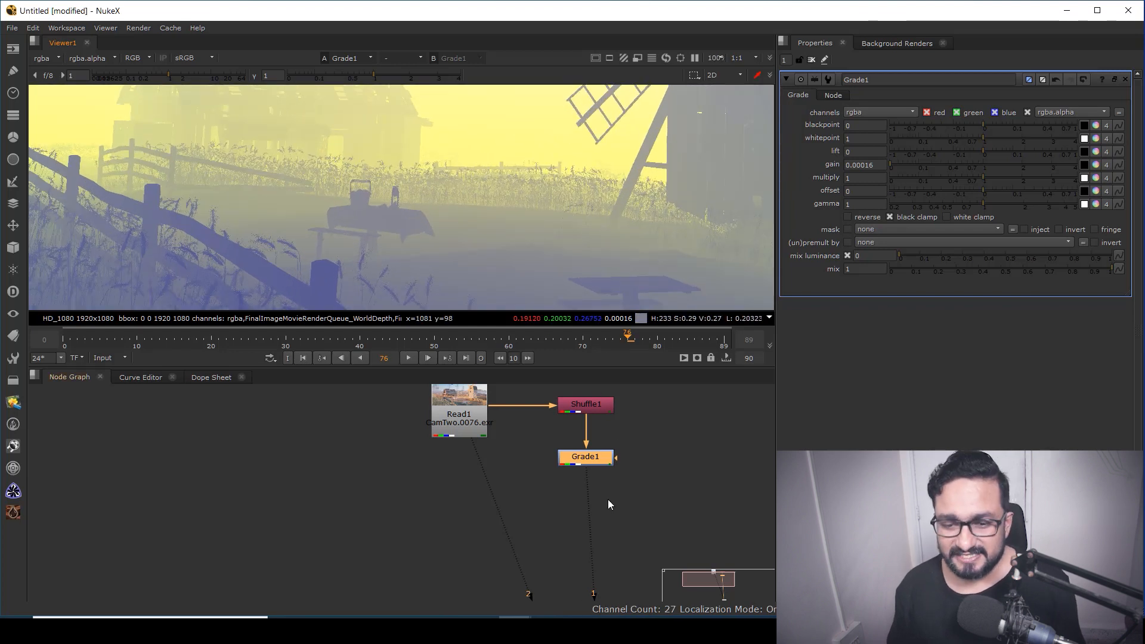
# Add a Saturation node below the Grade and set its saturation to 0
pyautogui.click(624, 500)
pyautogui.press('Tab')
pyautogui.write('satu')
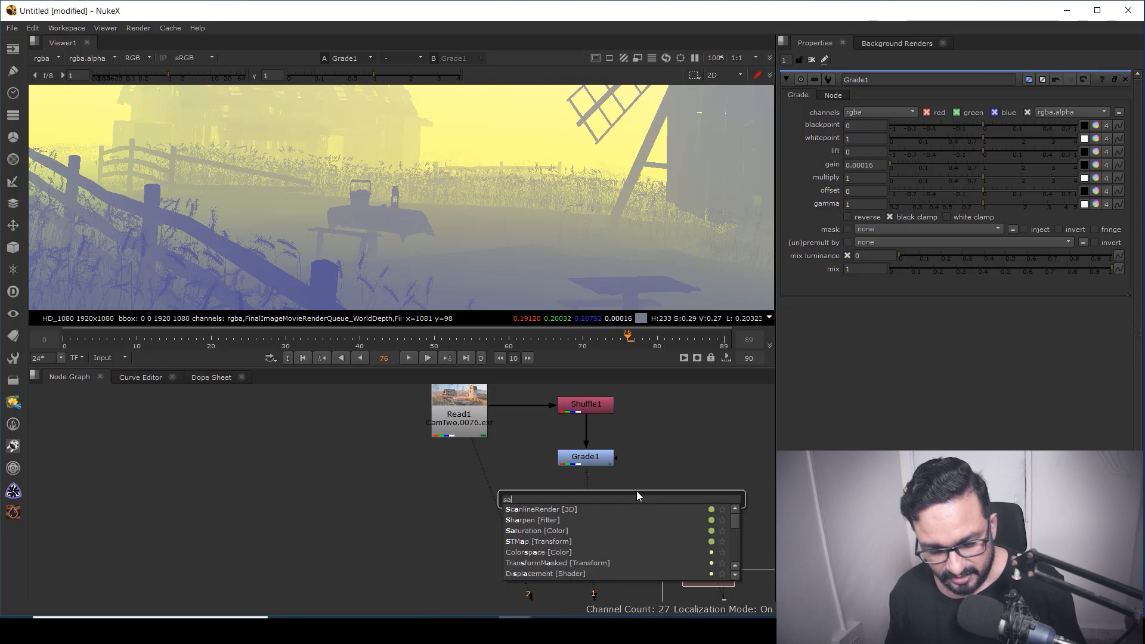
pyautogui.press('Return')
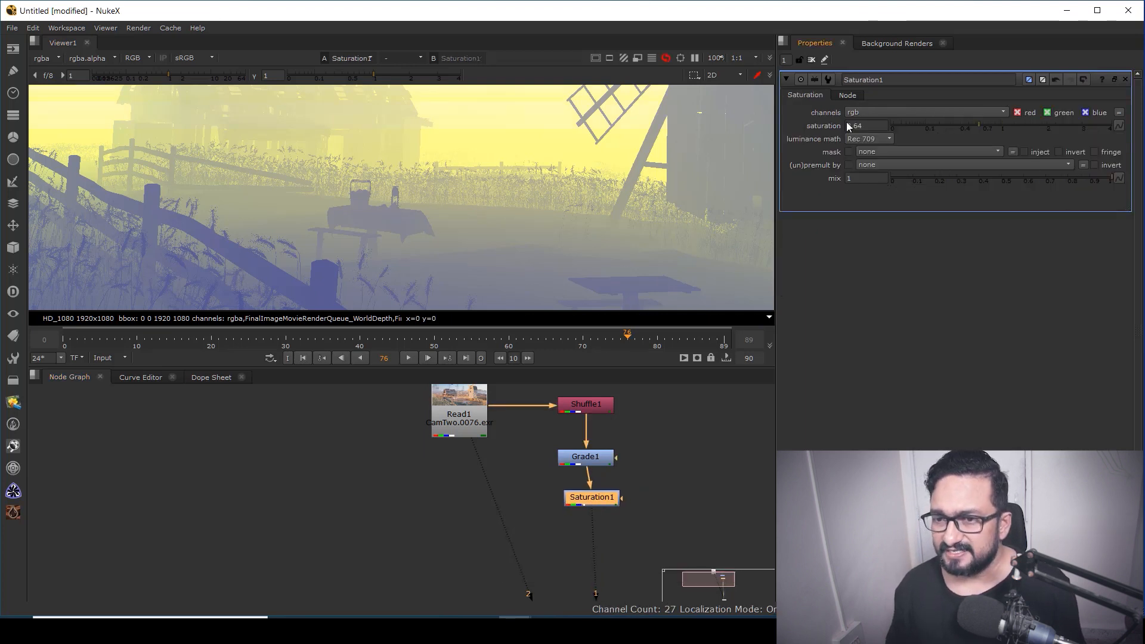
pyautogui.moveTo(847, 122); pyautogui.dragTo(840, 123)
pyautogui.moveTo(599, 496); pyautogui.dragTo(593, 499)
pyautogui.click(644, 483)
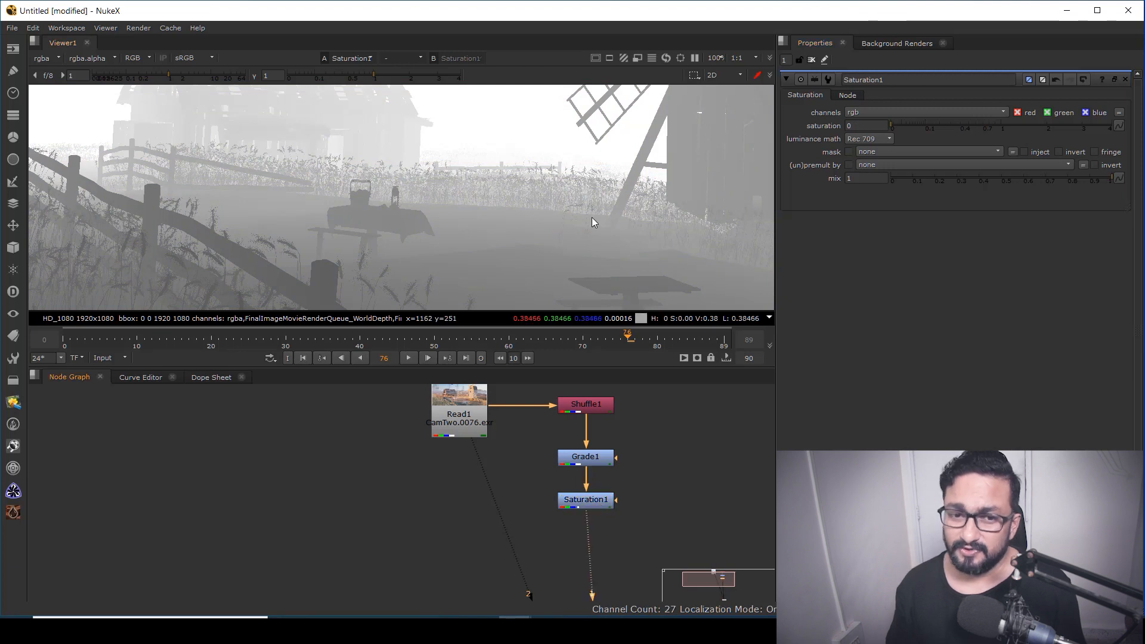
# Add a Copy node with Read1 as its B input and the Saturation node as its A input, and view it
pyautogui.press('f')
pyautogui.moveTo(459, 500); pyautogui.dragTo(506, 454, button='middle')
pyautogui.click(496, 454)
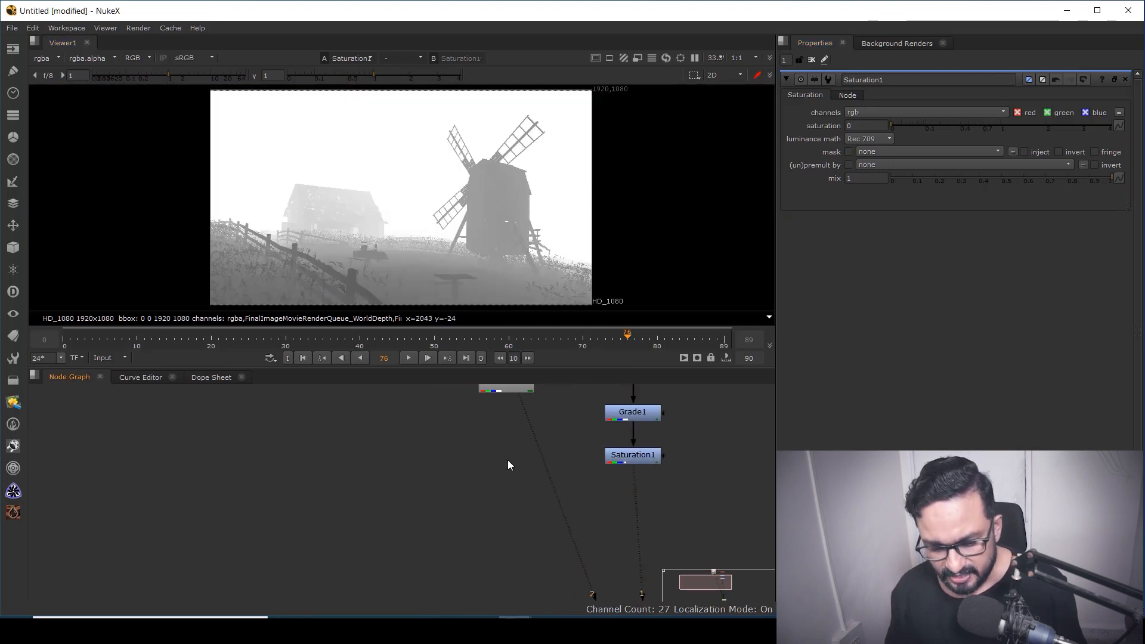
pyautogui.press('k')
pyautogui.moveTo(515, 441); pyautogui.dragTo(511, 388)
pyautogui.moveTo(517, 469); pyautogui.dragTo(636, 491)
pyautogui.click(513, 492)
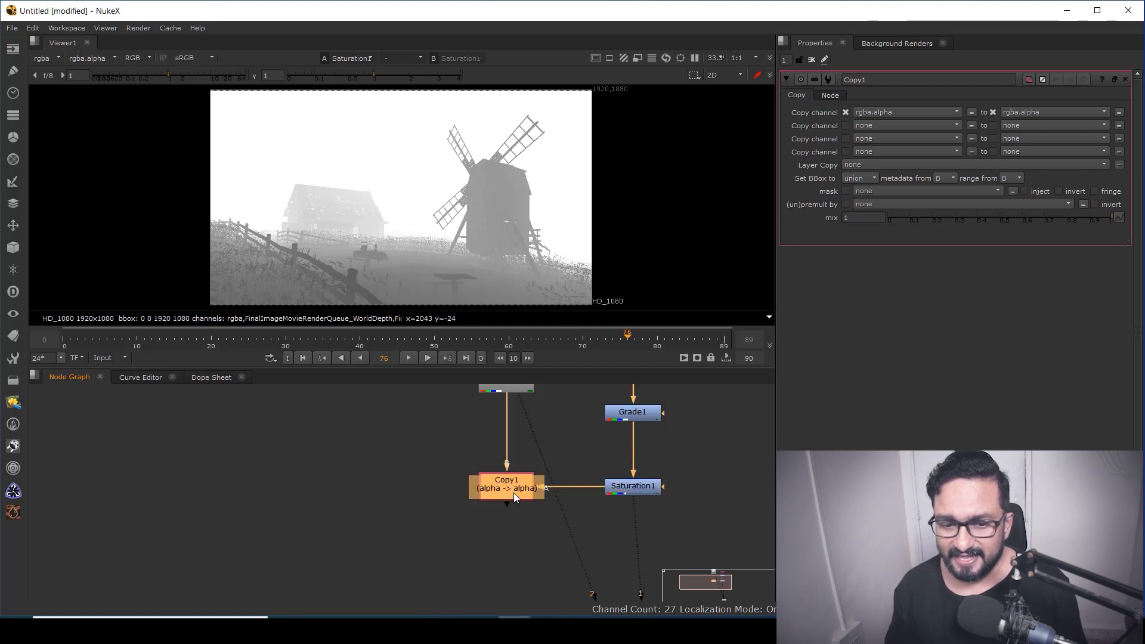
pyautogui.press('1')
# Set the Copy node to copy rgba.red into depth.Z and view its output
pyautogui.click(896, 111)
pyautogui.click(890, 137)
pyautogui.click(1011, 125)
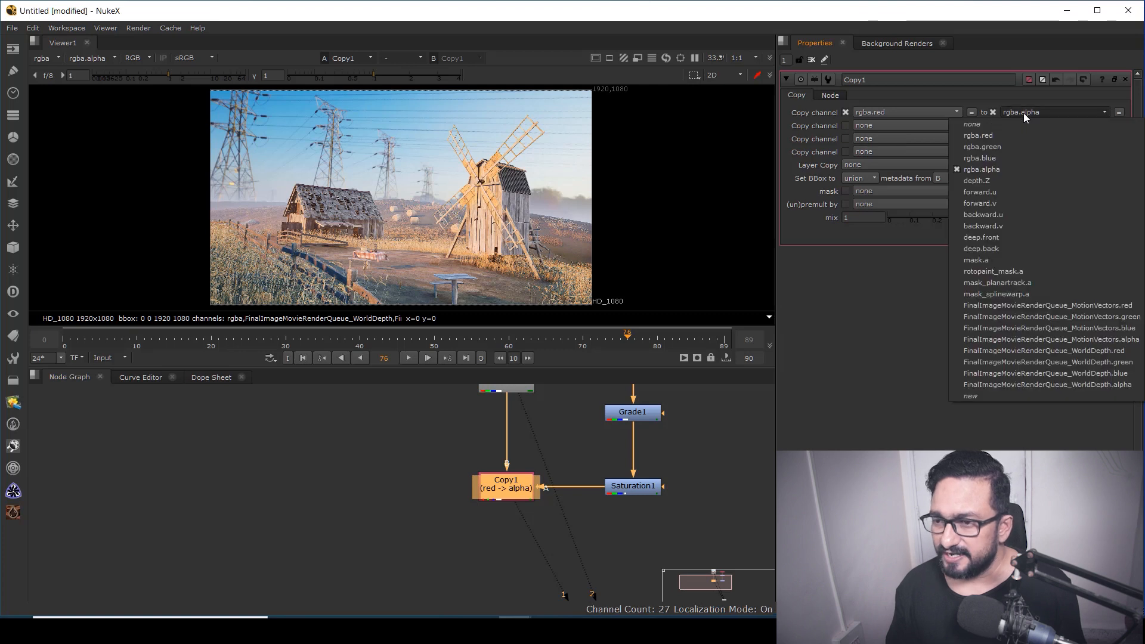
pyautogui.click(994, 182)
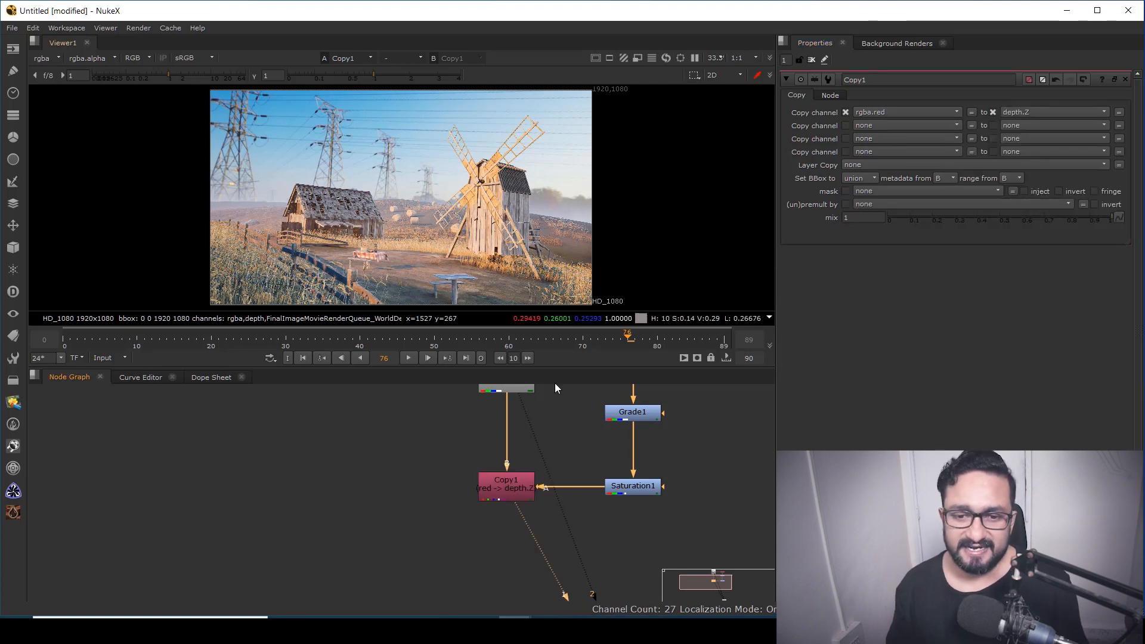
pyautogui.moveTo(624, 457); pyautogui.dragTo(548, 438, button='middle')
pyautogui.click(624, 543)
pyautogui.press('1')
pyautogui.click(495, 489)
pyautogui.press('1')
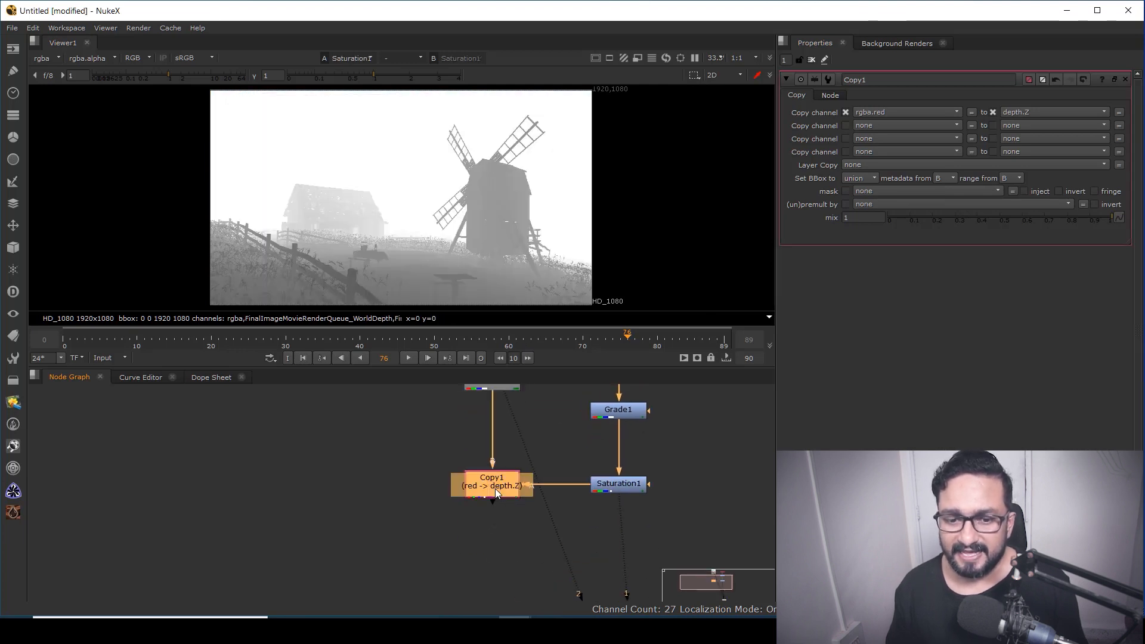
pyautogui.click(475, 495)
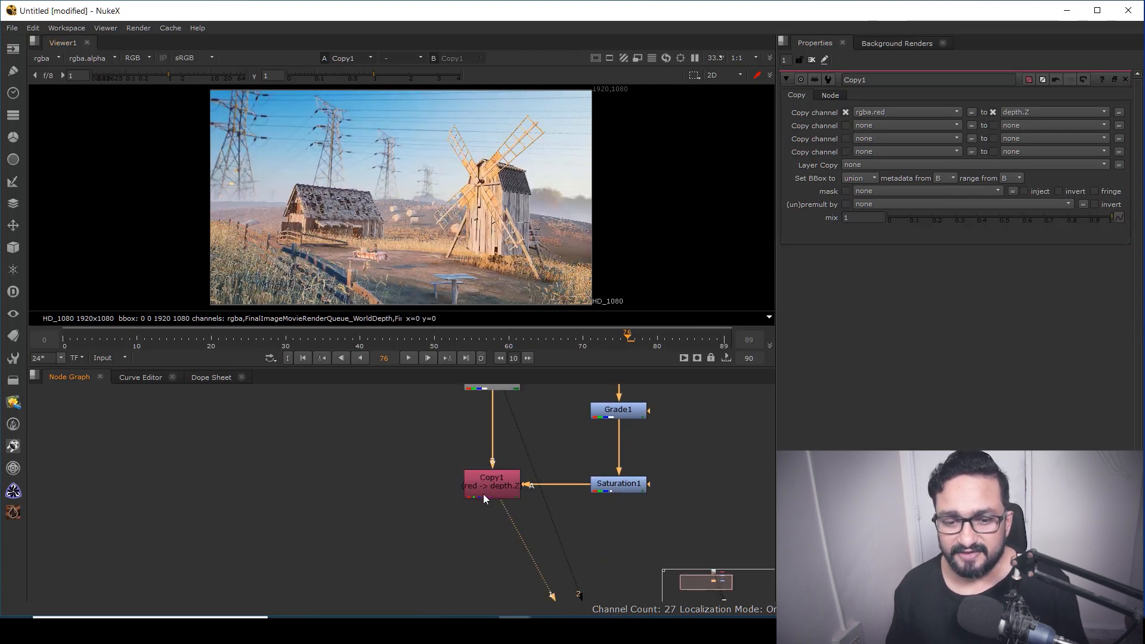
# Check the new depth channel in the viewer, then switch back to rgba
pyautogui.click(41, 59)
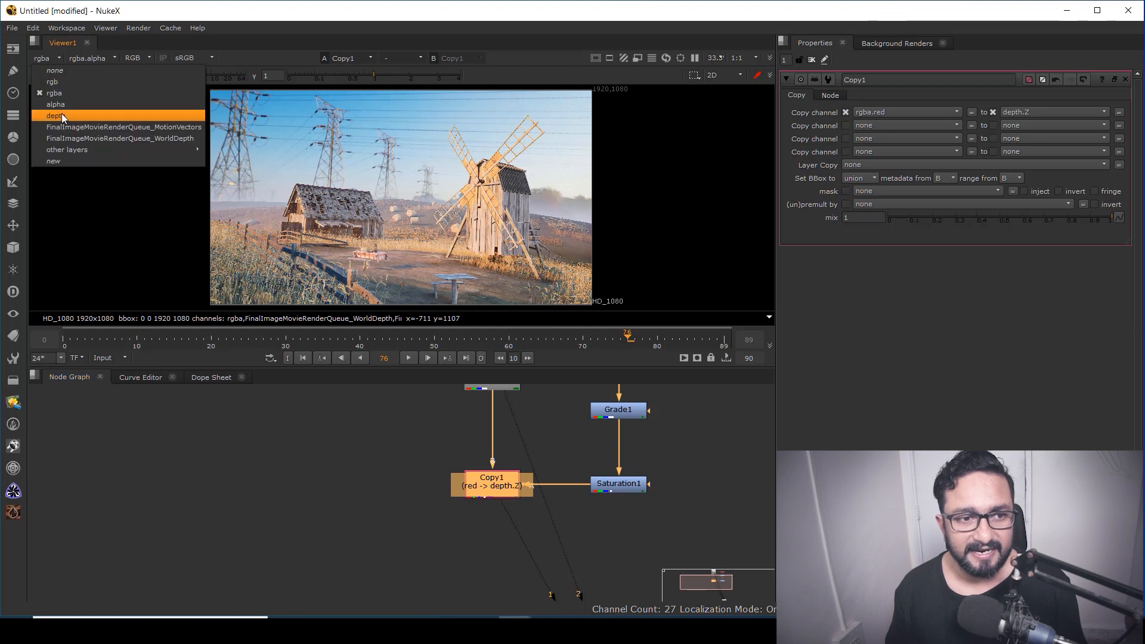
pyautogui.click(63, 113)
pyautogui.moveTo(440, 219); pyautogui.dragTo(452, 213, button='middle')
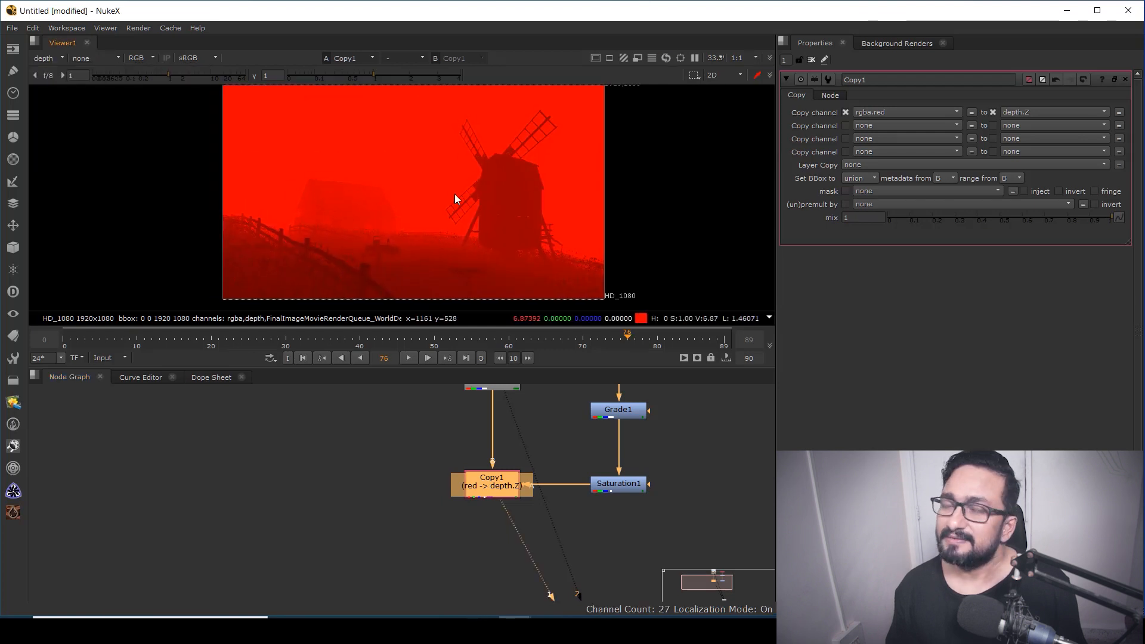
pyautogui.click(55, 60)
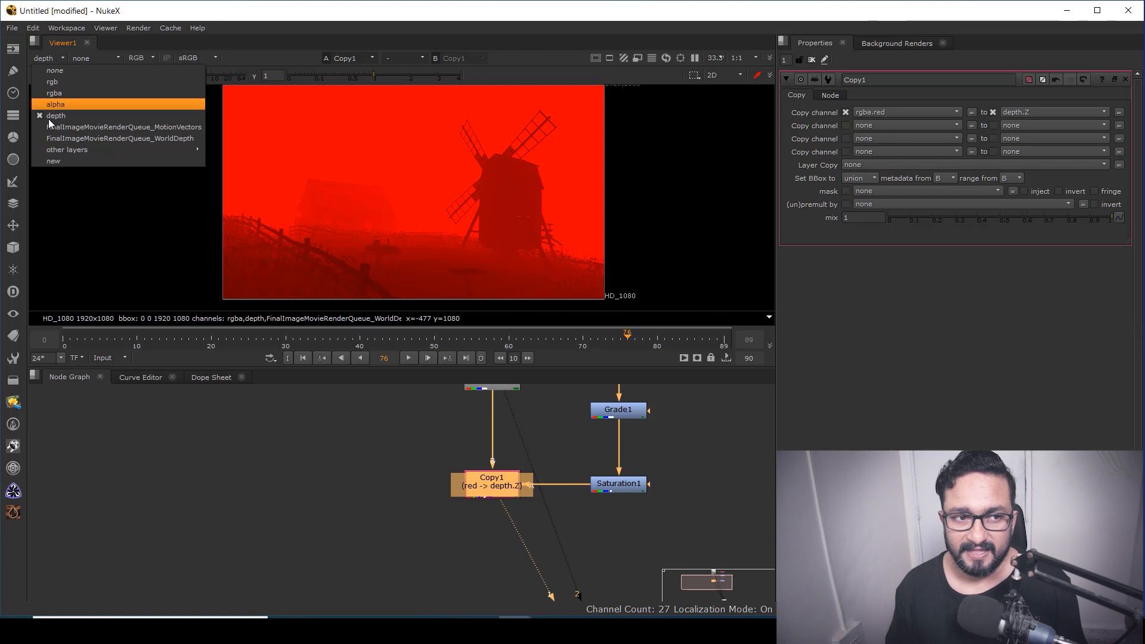
pyautogui.click(58, 93)
# Add a ZDefocus node below the Copy node
pyautogui.moveTo(515, 469); pyautogui.dragTo(487, 425, button='middle')
pyautogui.click(451, 519)
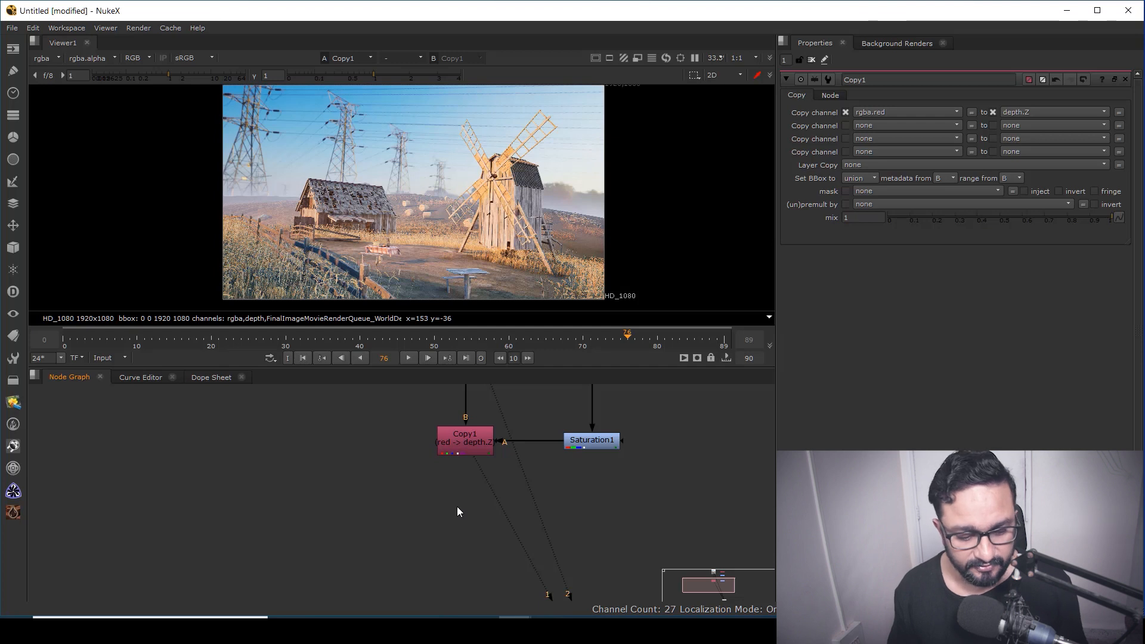
pyautogui.press('Tab')
pyautogui.write('zde')
pyautogui.click(362, 516)
pyautogui.moveTo(455, 518)
pyautogui.mouseDown()
pyautogui.moveTo(488, 491)
pyautogui.moveTo(468, 520)
pyautogui.mouseUp()
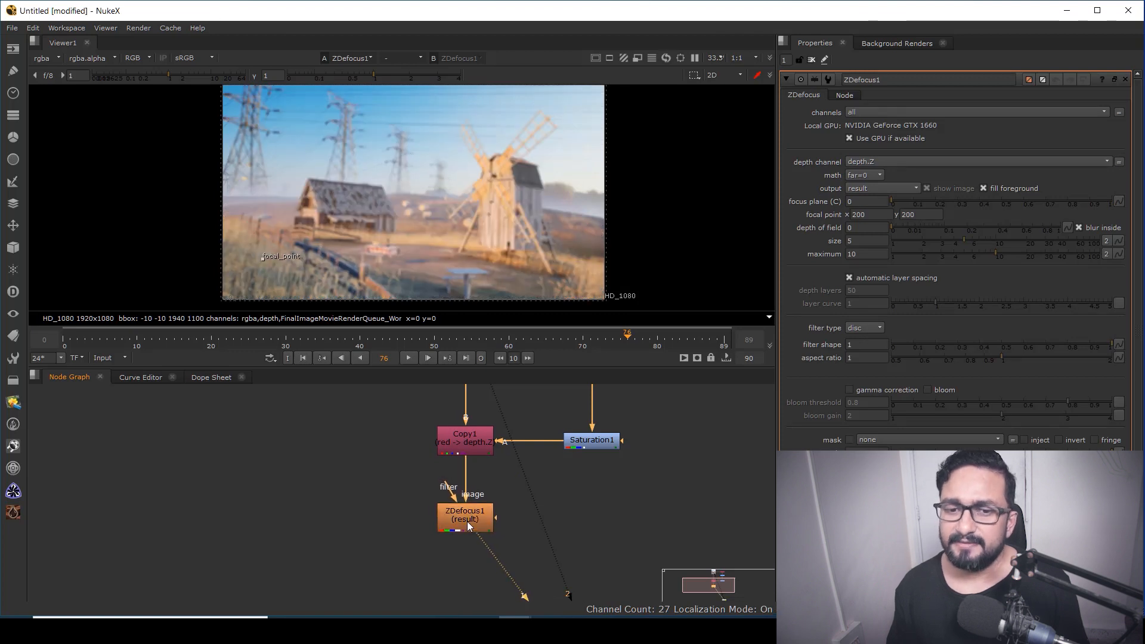
# Move the ZDefocus focal point onto the windmill
pyautogui.moveTo(263, 258); pyautogui.dragTo(491, 180)
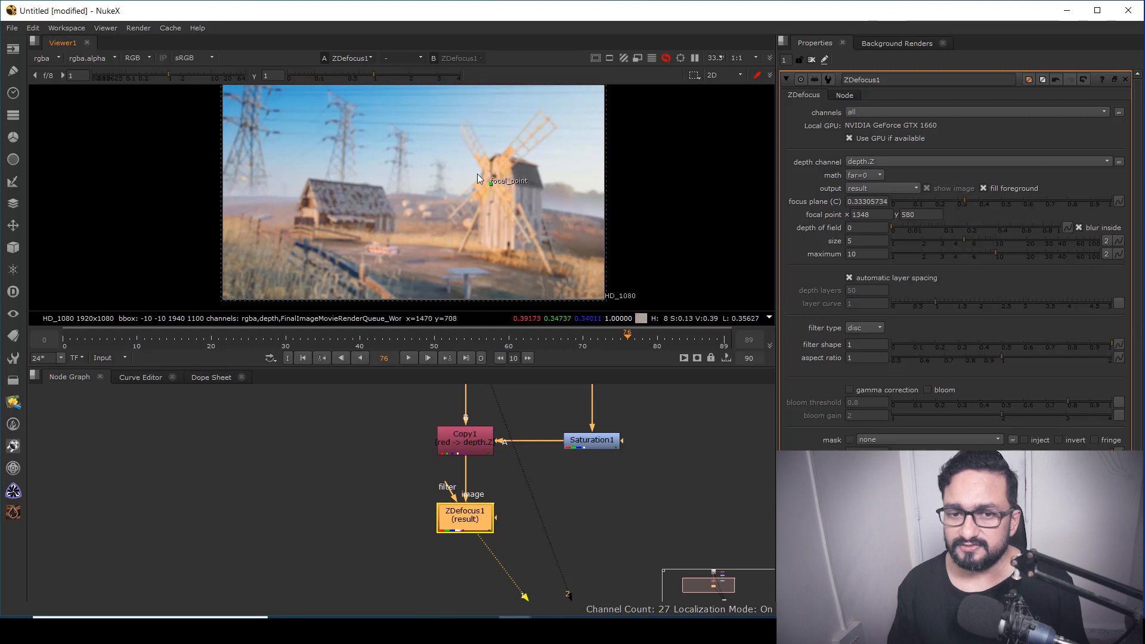
pyautogui.scroll(1, 494, 177)
pyautogui.scroll(2, 494, 178)
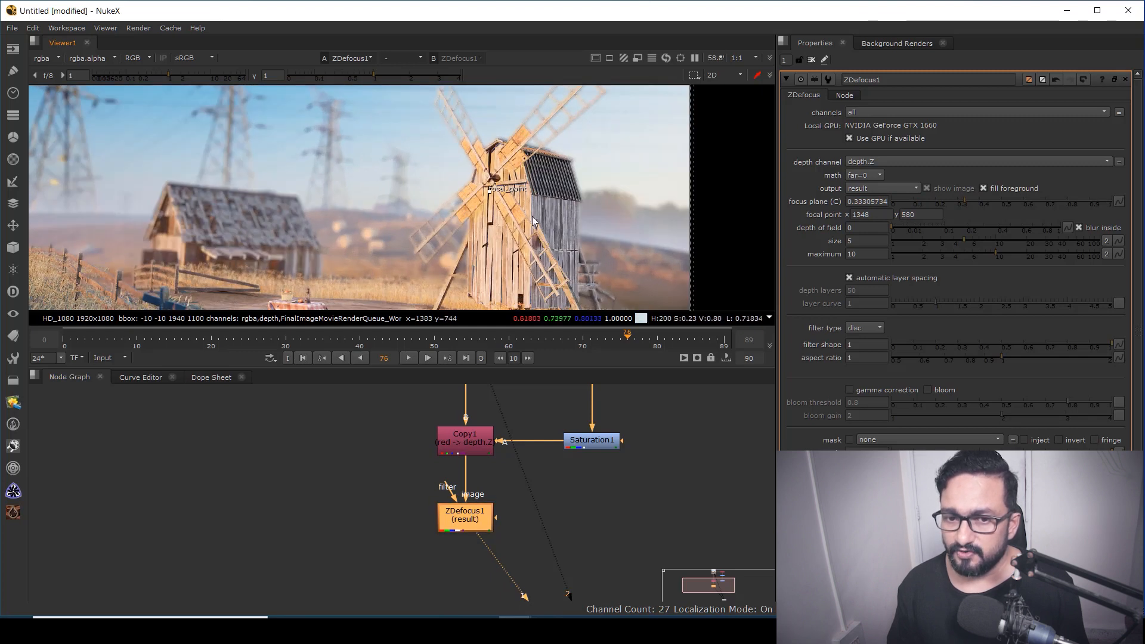
# Set the ZDefocus math mode to depth
pyautogui.scroll(-2, 499, 221)
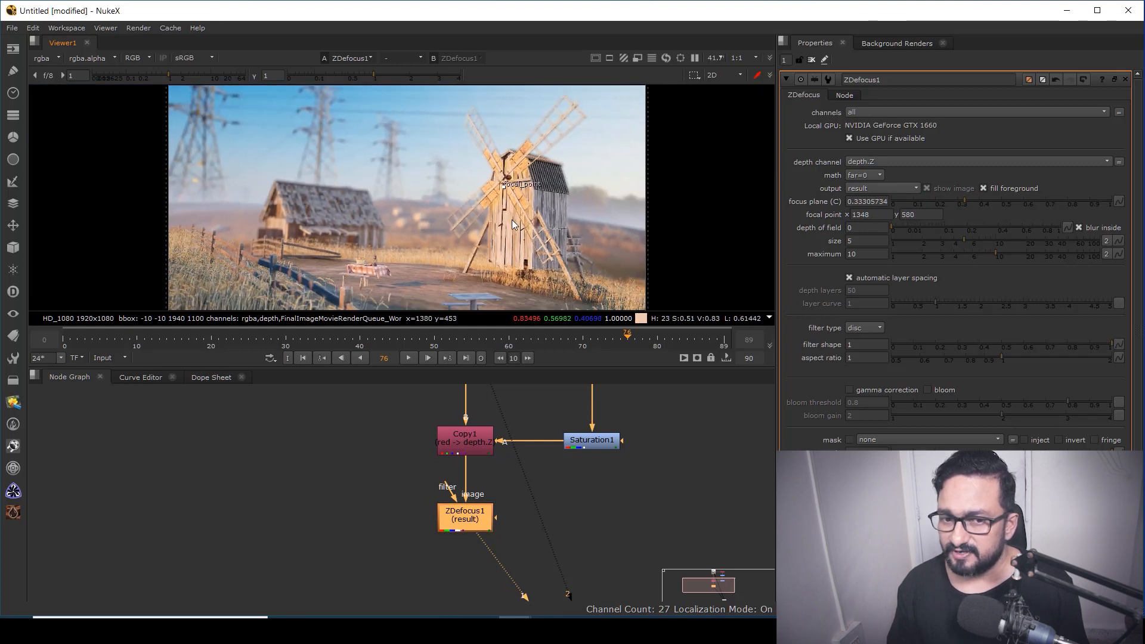
pyautogui.click(867, 175)
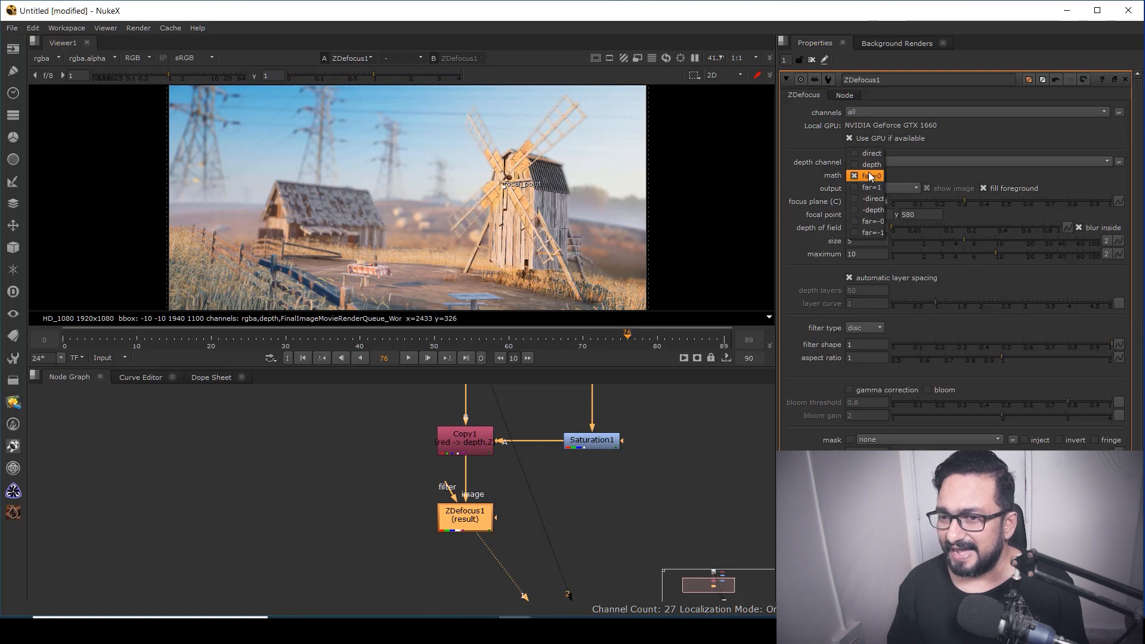
pyautogui.click(869, 165)
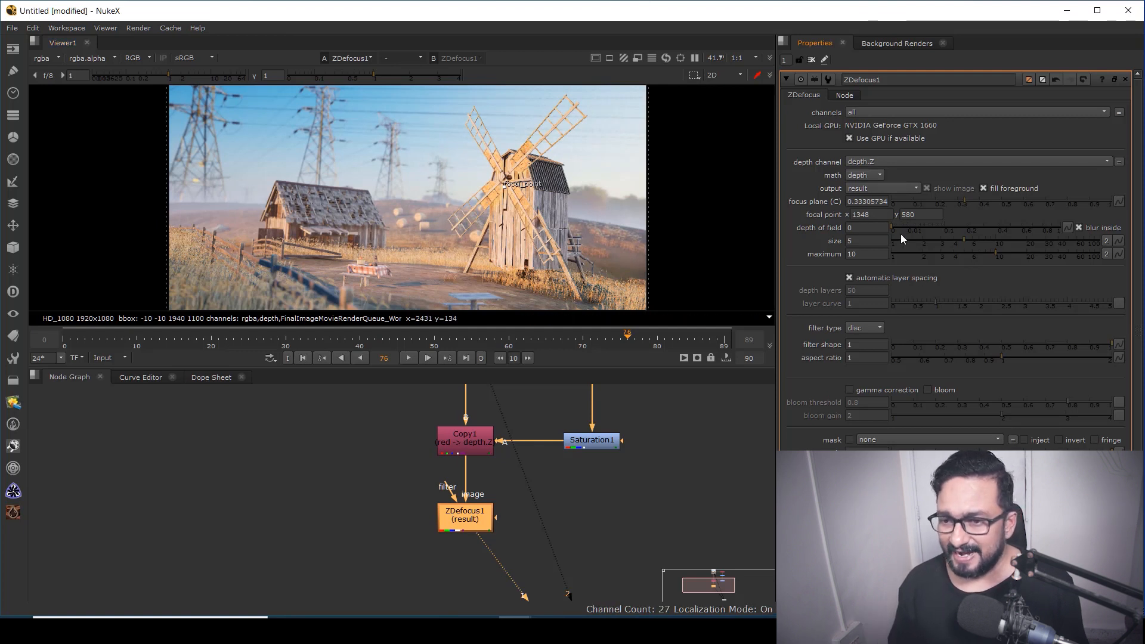
# Switch the ZDefocus output to focal plane setup and set the depth of field to 0.235
pyautogui.click(871, 189)
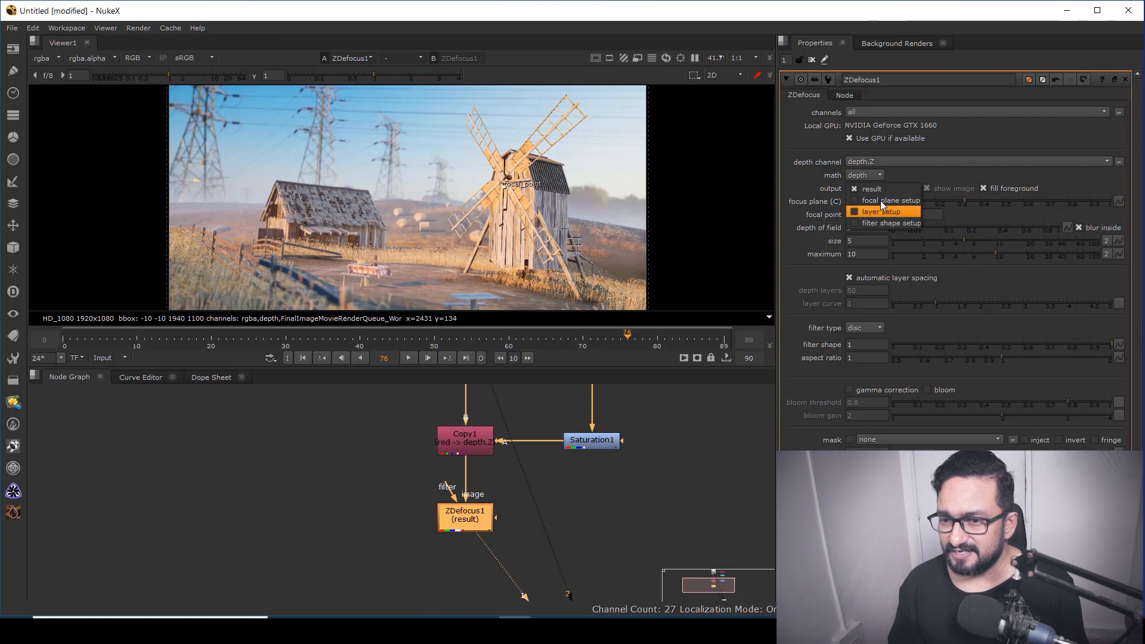
pyautogui.click(881, 201)
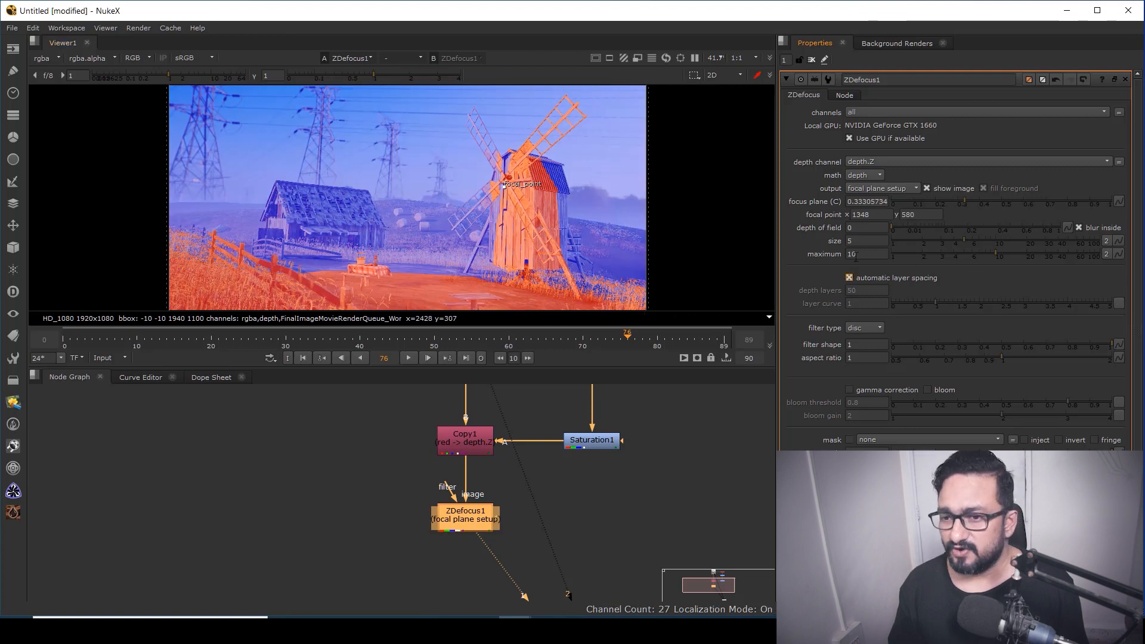
pyautogui.moveTo(893, 226); pyautogui.dragTo(972, 233)
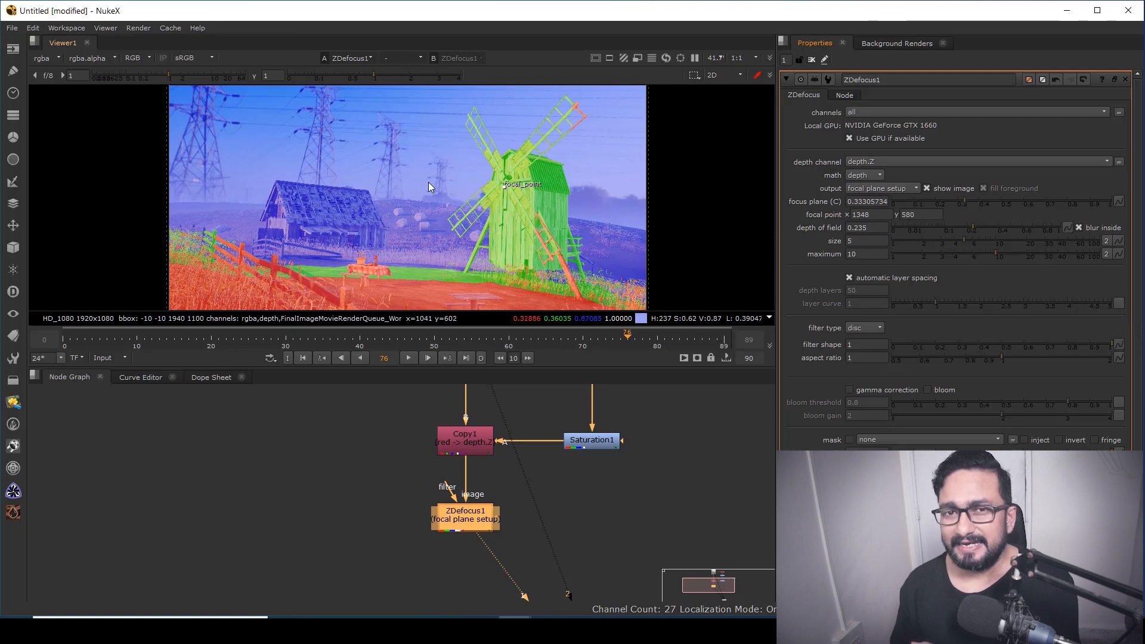
# Return the ZDefocus output to result
pyautogui.moveTo(444, 251); pyautogui.dragTo(456, 197, button='middle')
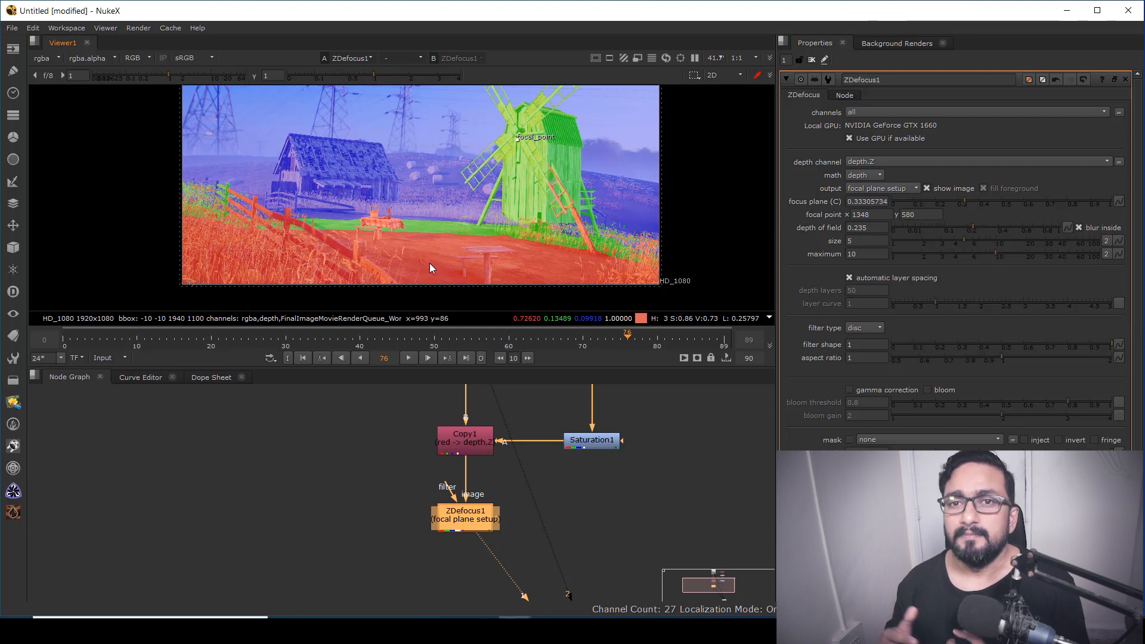
pyautogui.click(882, 189)
pyautogui.click(873, 179)
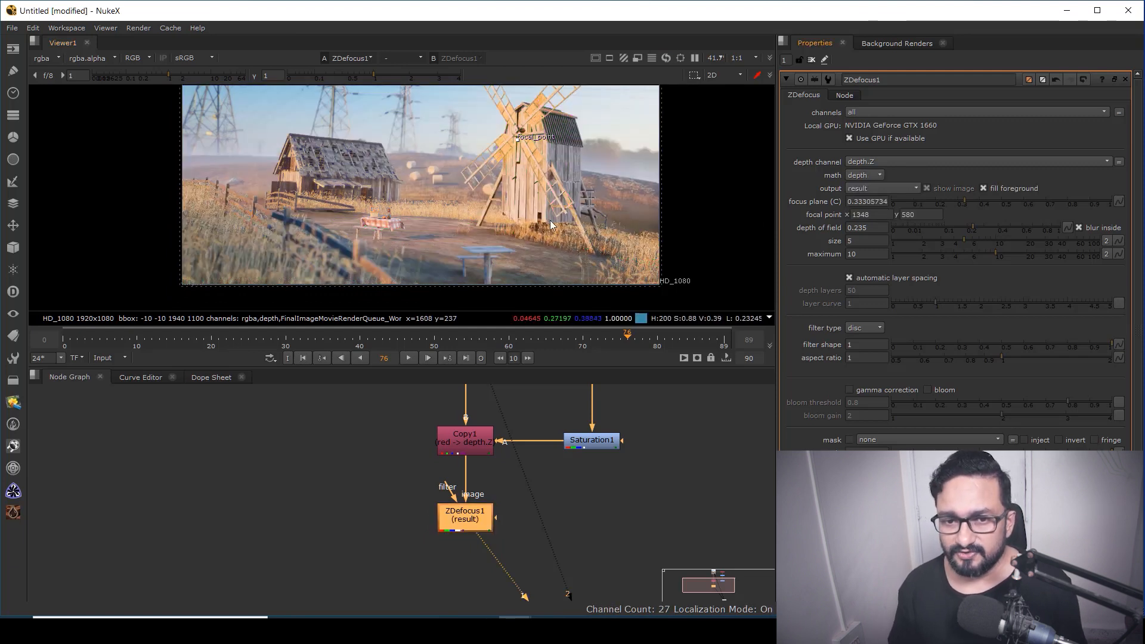
# Connect Copy1 and ZDefocus1 to viewer inputs so the sharp and defocused images can be compared
pyautogui.scroll(5, 450, 176)
pyautogui.moveTo(525, 242); pyautogui.dragTo(548, 281, button='middle')
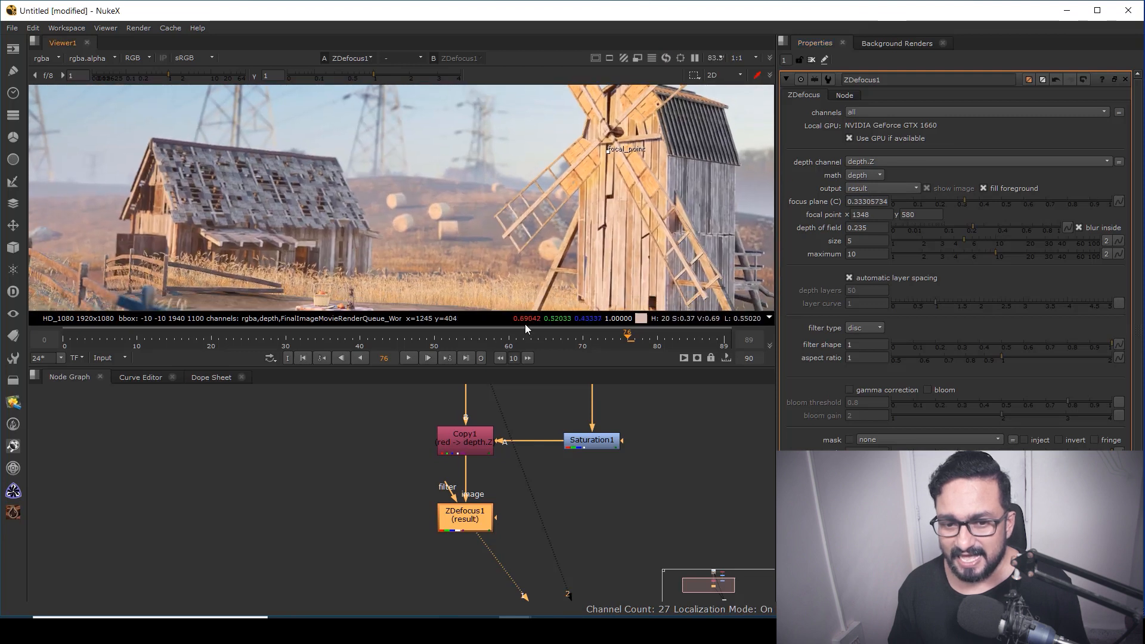
pyautogui.click(467, 442)
pyautogui.press('1')
pyautogui.click(458, 527)
pyautogui.press('1')
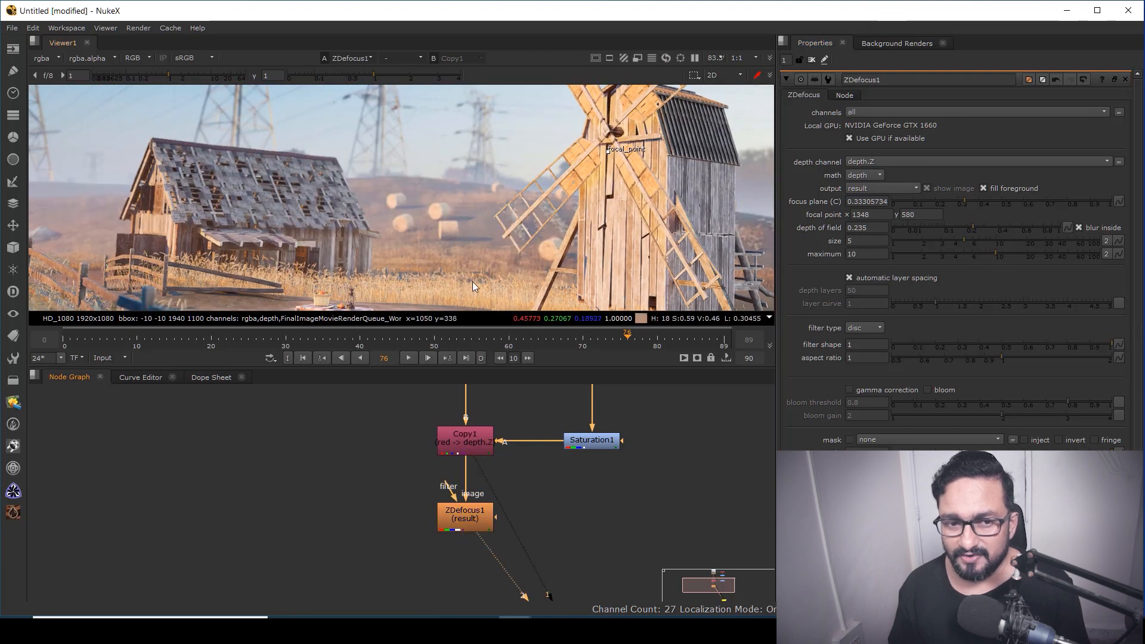
# Maximize the viewer and toggle between the sharp and defocused images to compare the blur around the windmill
pyautogui.press('space')
pyautogui.scroll(2, 457, 389)
pyautogui.press('1')
pyautogui.press('2')
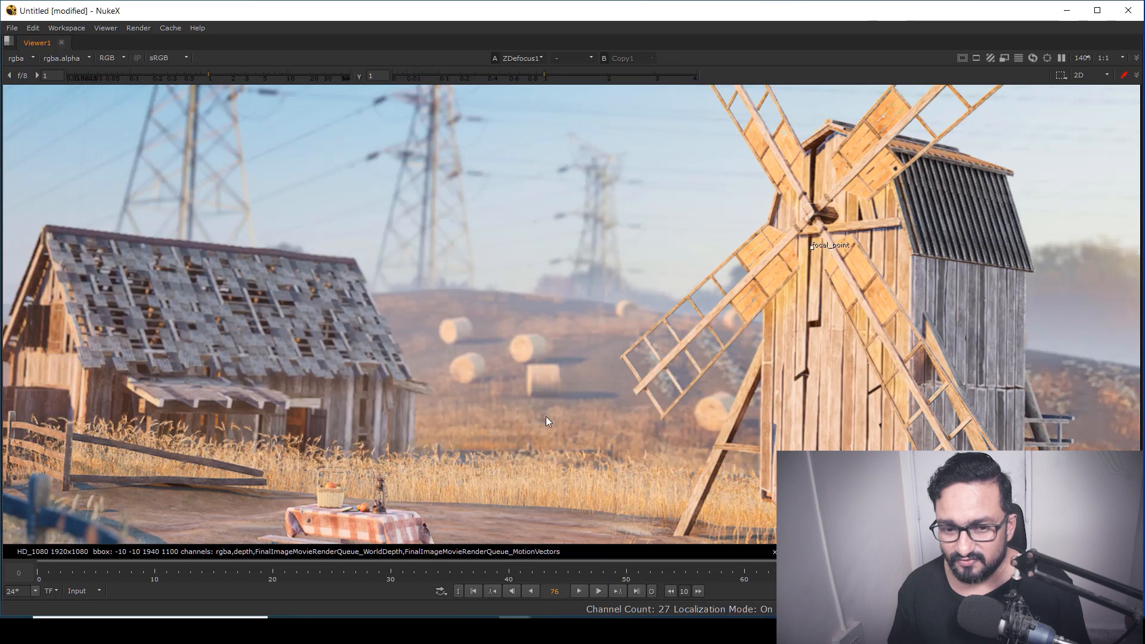
pyautogui.moveTo(546, 416); pyautogui.dragTo(636, 251, button='middle')
pyautogui.press('1')
pyautogui.moveTo(967, 154); pyautogui.dragTo(695, 276, button='middle')
pyautogui.press('2')
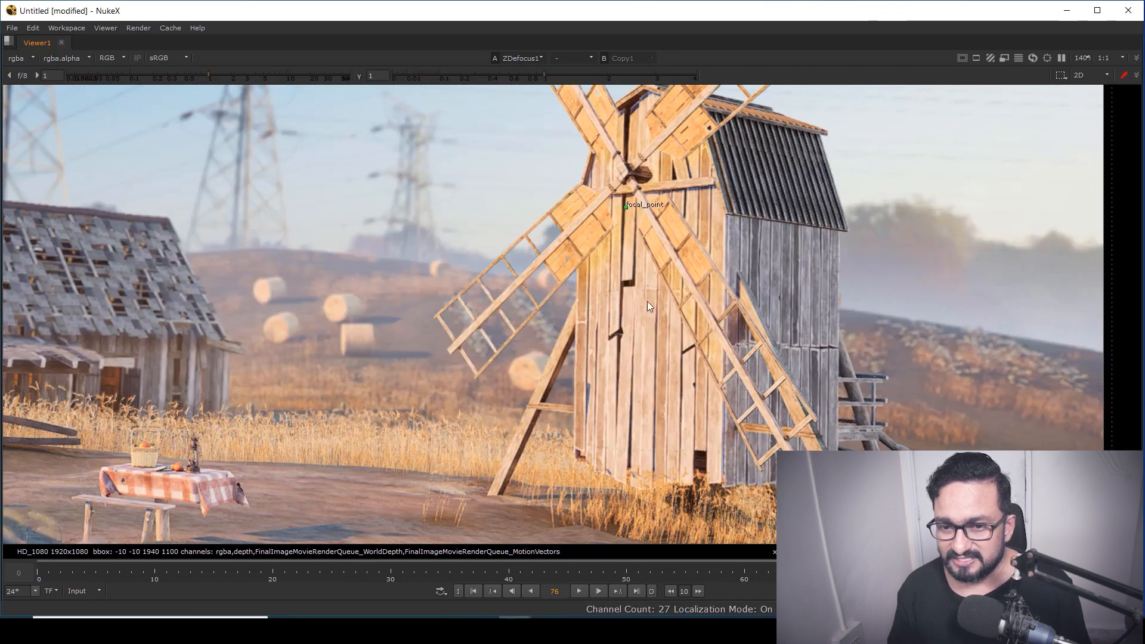
pyautogui.press('1')
pyautogui.moveTo(552, 369); pyautogui.dragTo(646, 246, button='middle')
pyautogui.press('2')
pyautogui.scroll(-5, 376, 301)
pyautogui.scroll(1, 334, 317)
pyautogui.scroll(-3, 381, 321)
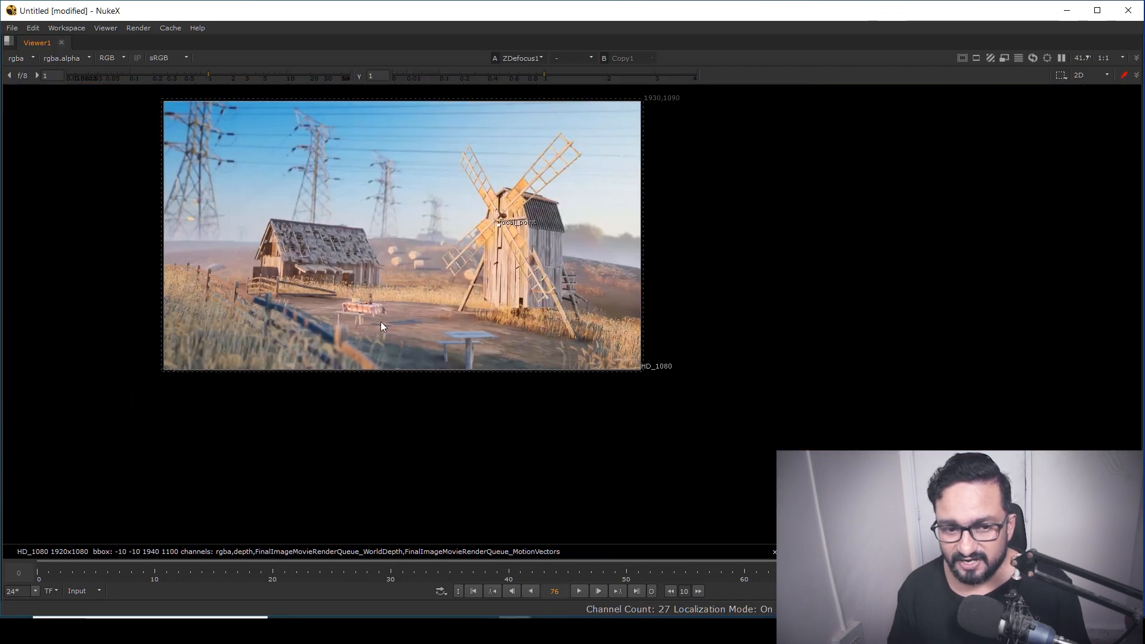
pyautogui.scroll(4, 285, 343)
pyautogui.moveTo(149, 338); pyautogui.dragTo(496, 440)
pyautogui.moveTo(522, 313); pyautogui.dragTo(500, 450, button='middle')
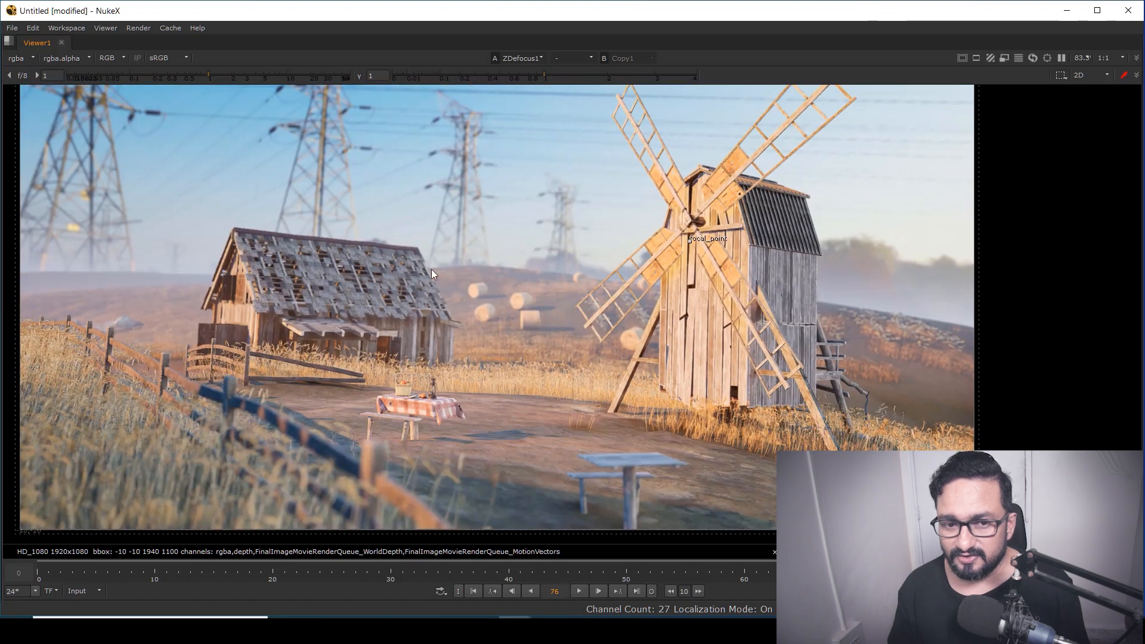
pyautogui.scroll(4, 402, 277)
pyautogui.scroll(-5, 567, 256)
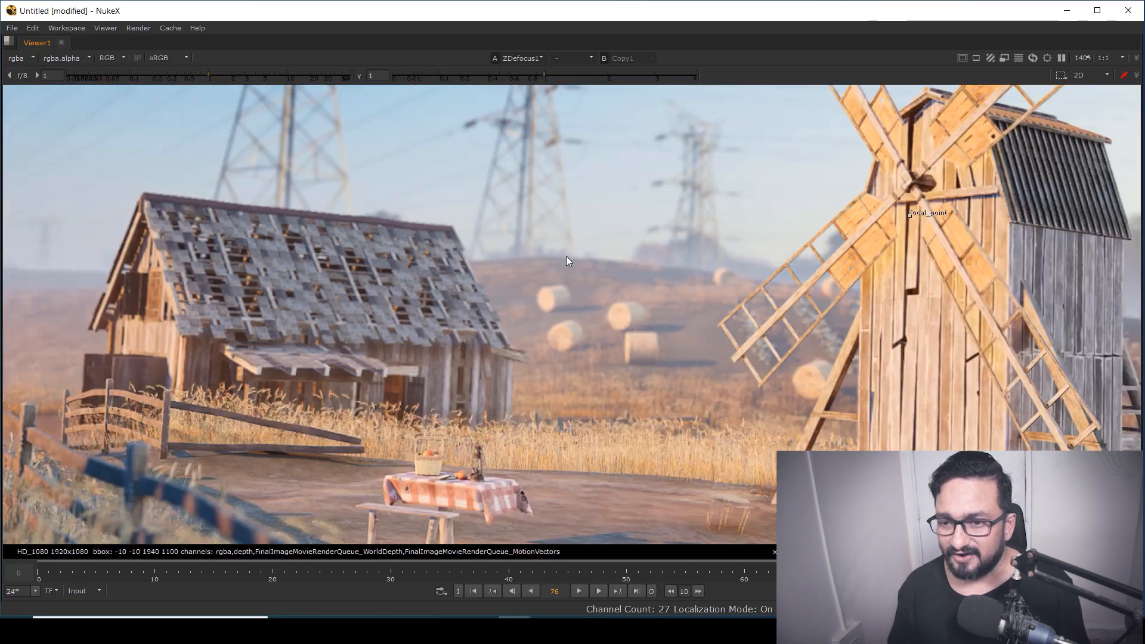
# Restore the workspace layout and play back the sequence to preview the depth-of-field result
pyautogui.press('f')
pyautogui.press('space')
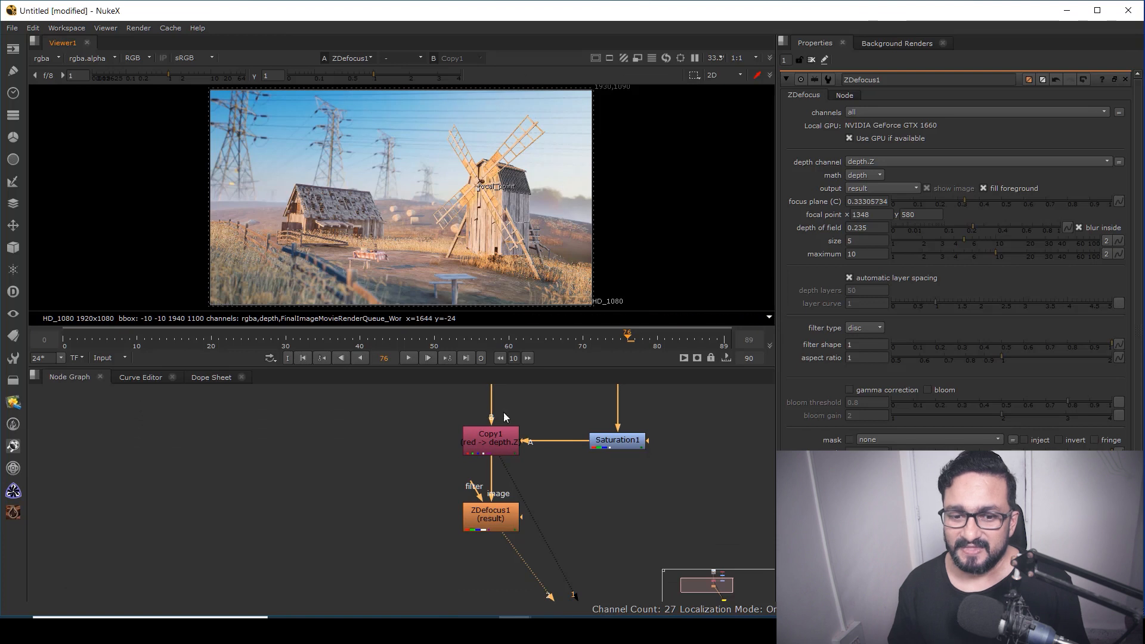
pyautogui.click(428, 358)
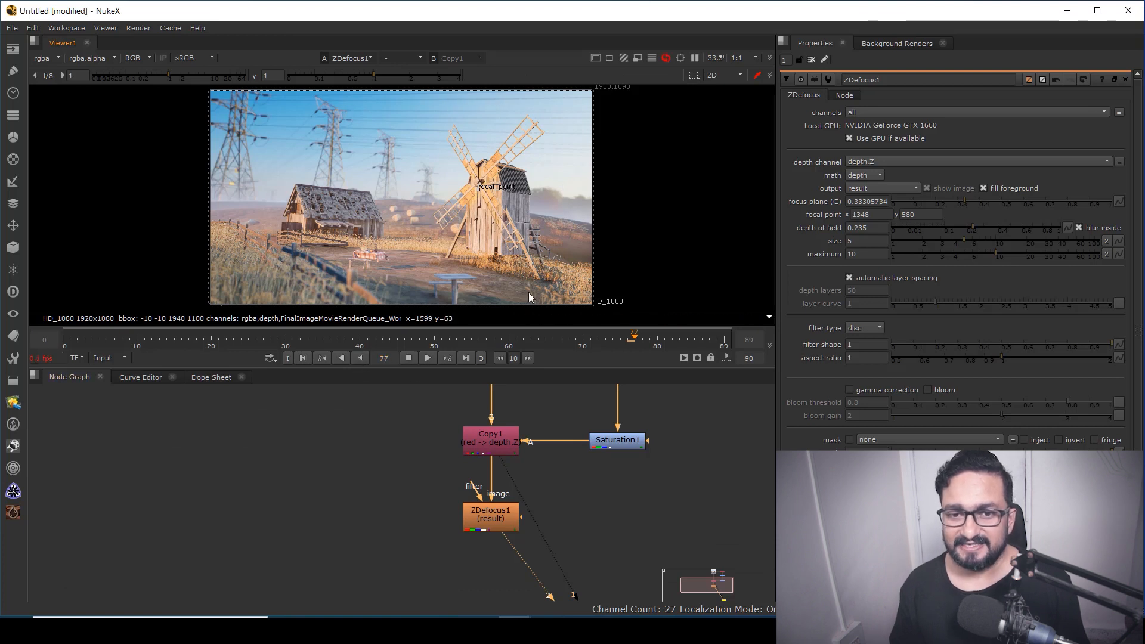